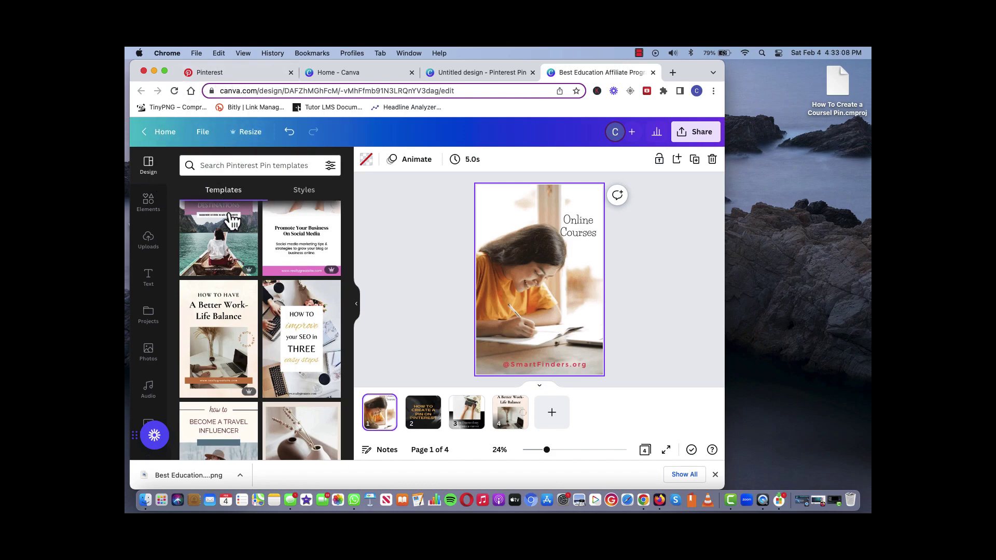
Return to the Canva home page, where the Pinterest Pin (1000 × 1500 px) template is offered.
click(331, 71)
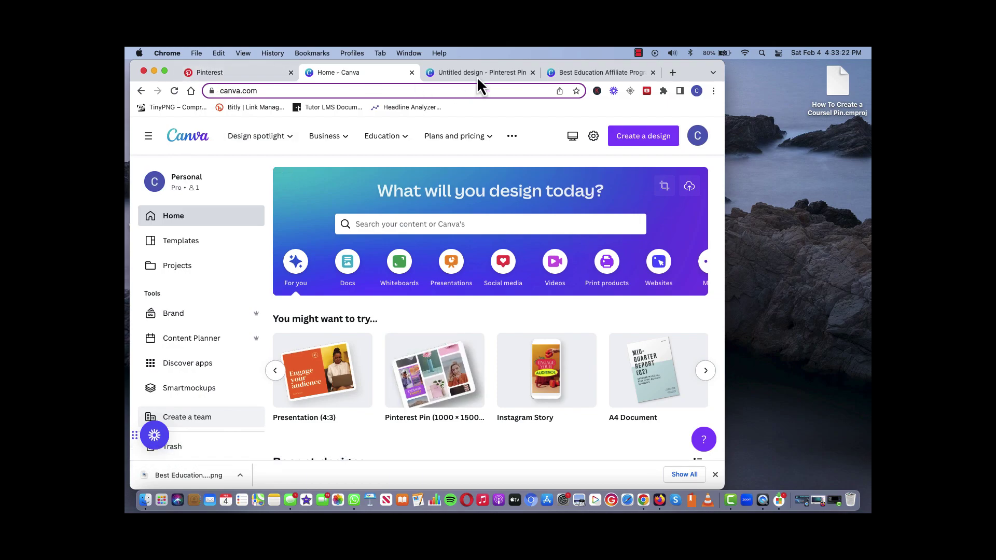
Apply the 'How I turned my blog into a career in 3 months' template to the blank Pinterest Pin.
click(497, 73)
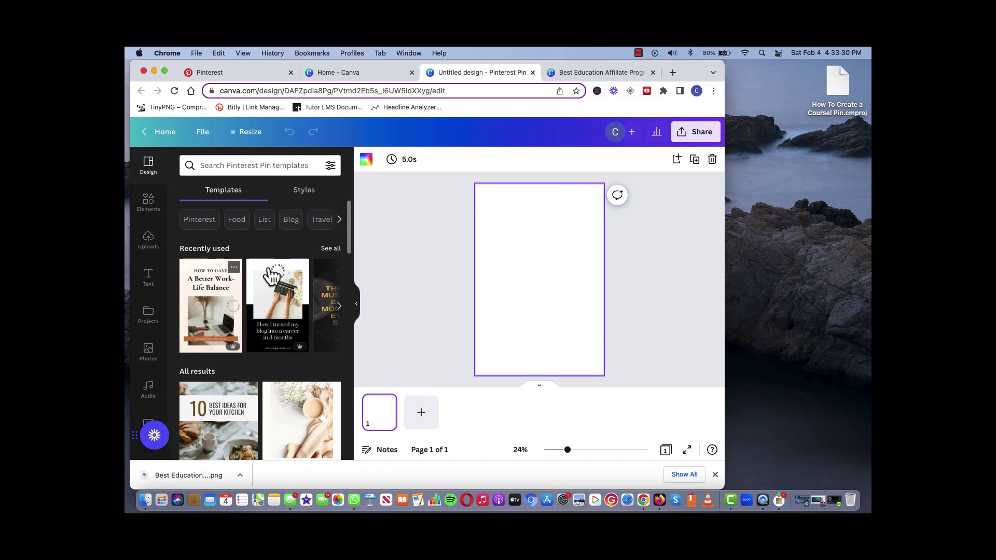
click(283, 324)
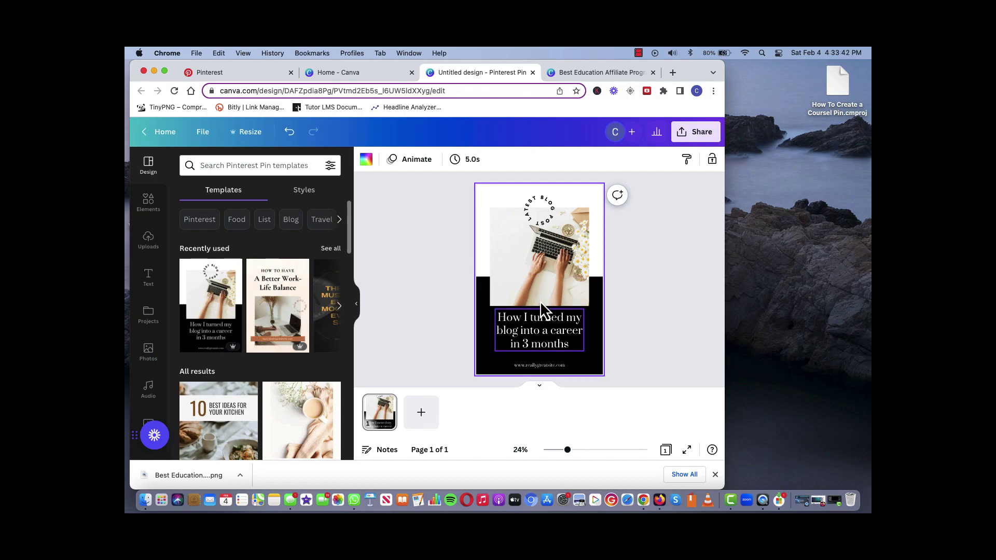
Change the pin's heading to 'How to write a blog'.
click(539, 338)
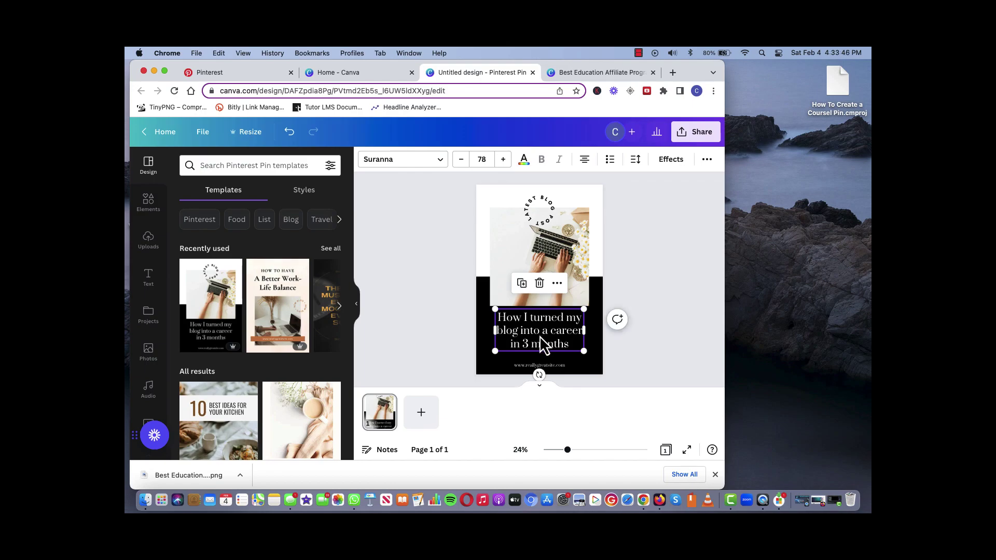
click(540, 335)
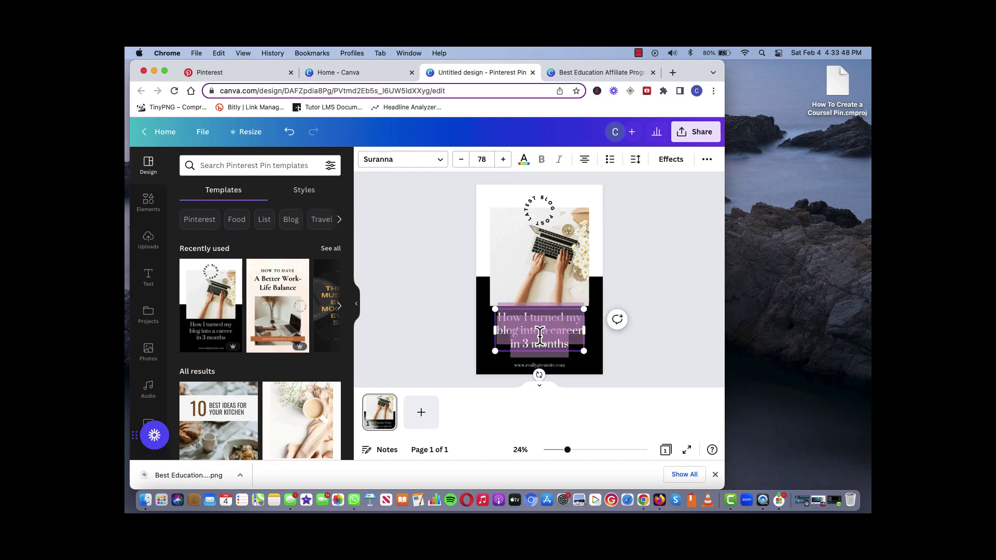
text(Hw)
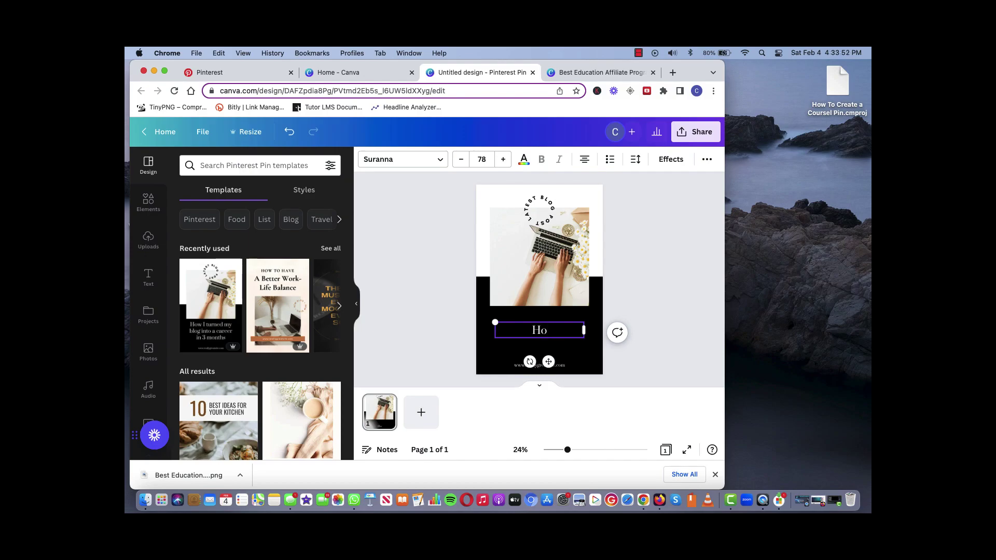
text( to)
text( wi)
text(ite)
text( a blog)
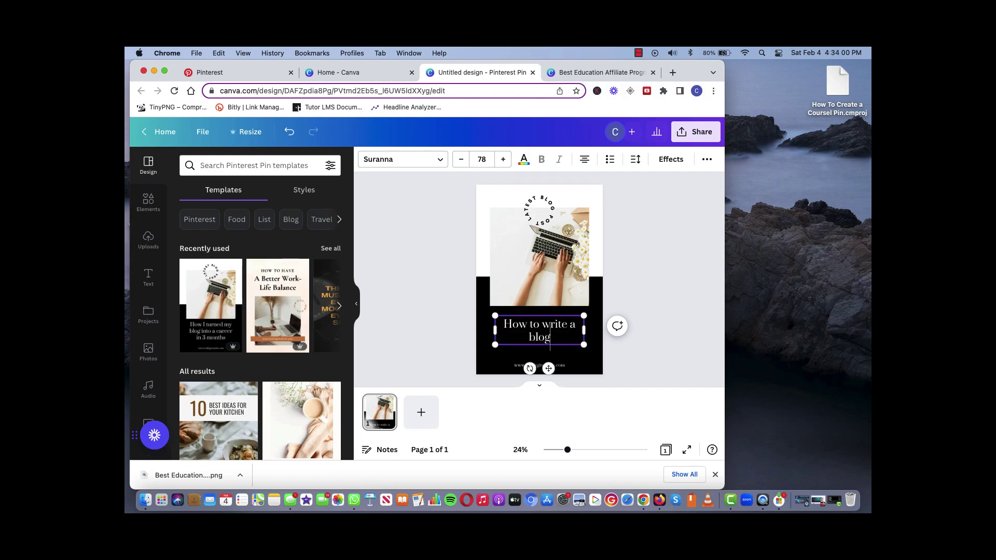
click(445, 312)
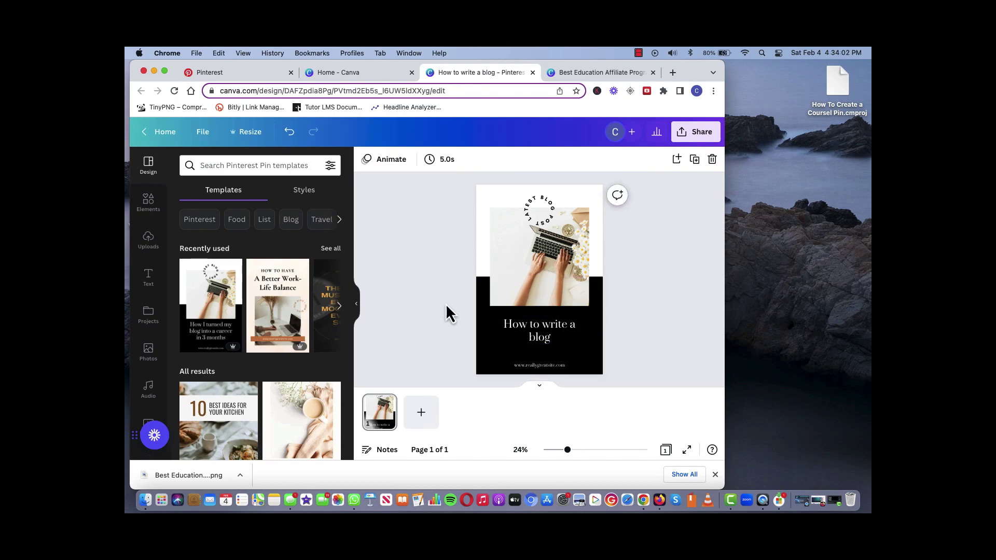
Replace the footer web address with the site's handle.
click(528, 365)
click(540, 366)
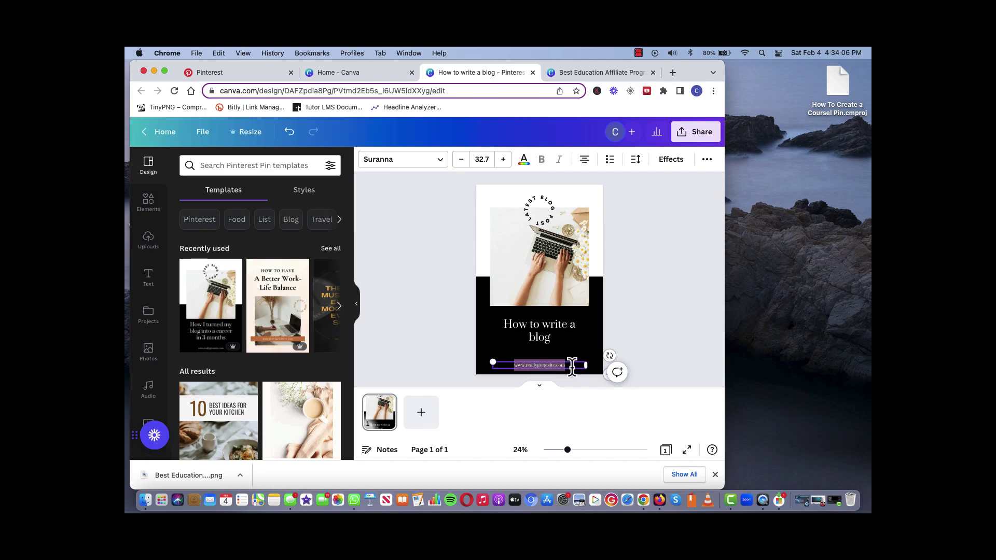
text(@smartfinders.org)
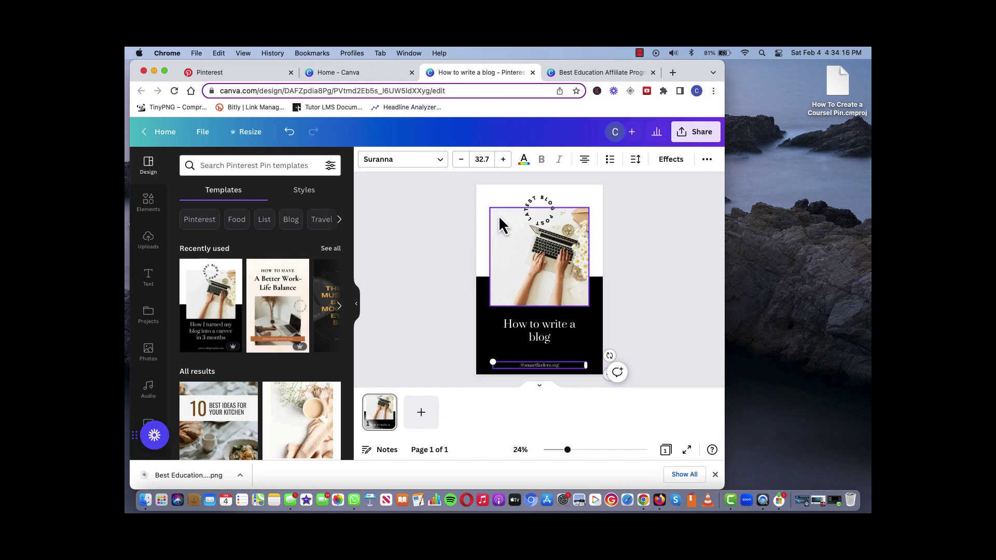
Set the page background colour to grey from Default Colors, after trying black and white.
click(485, 241)
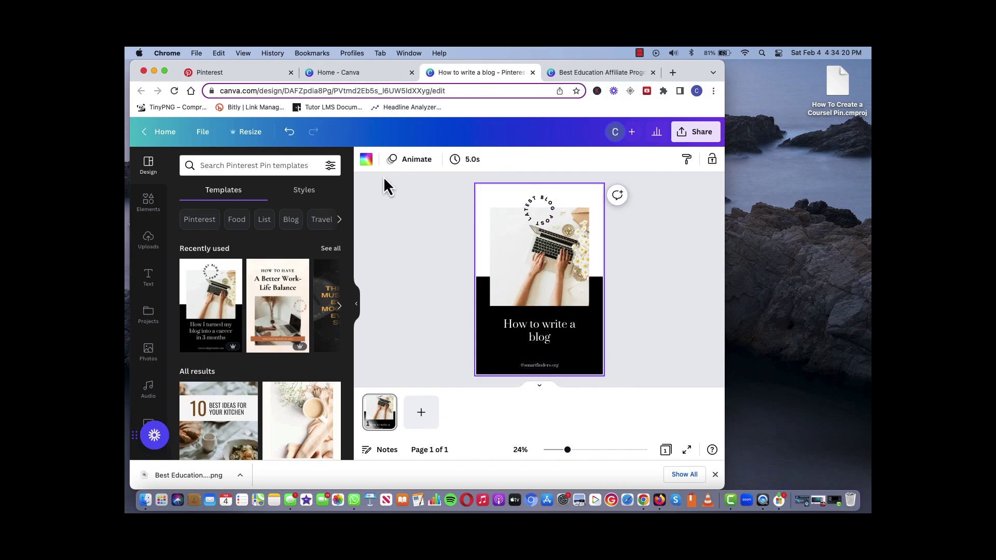
click(367, 160)
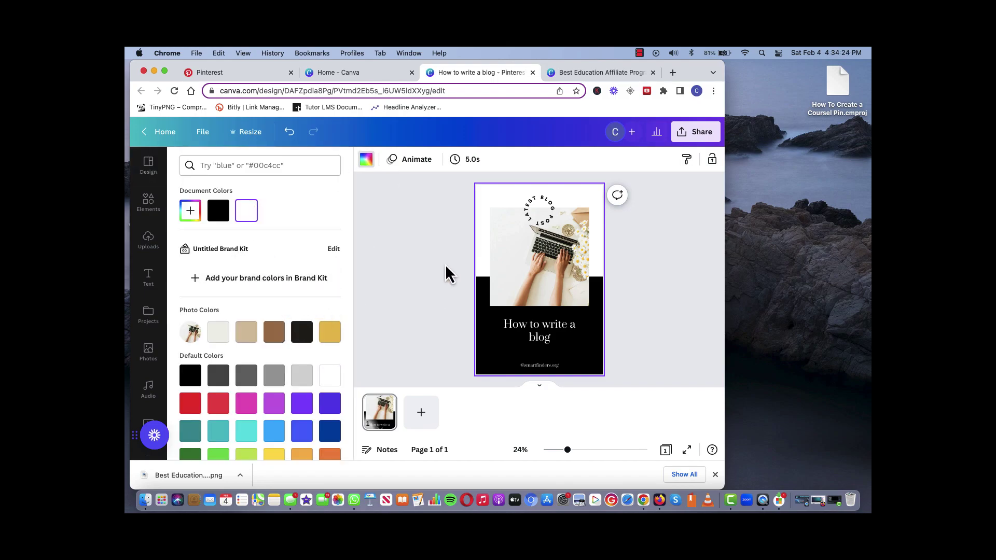
click(219, 213)
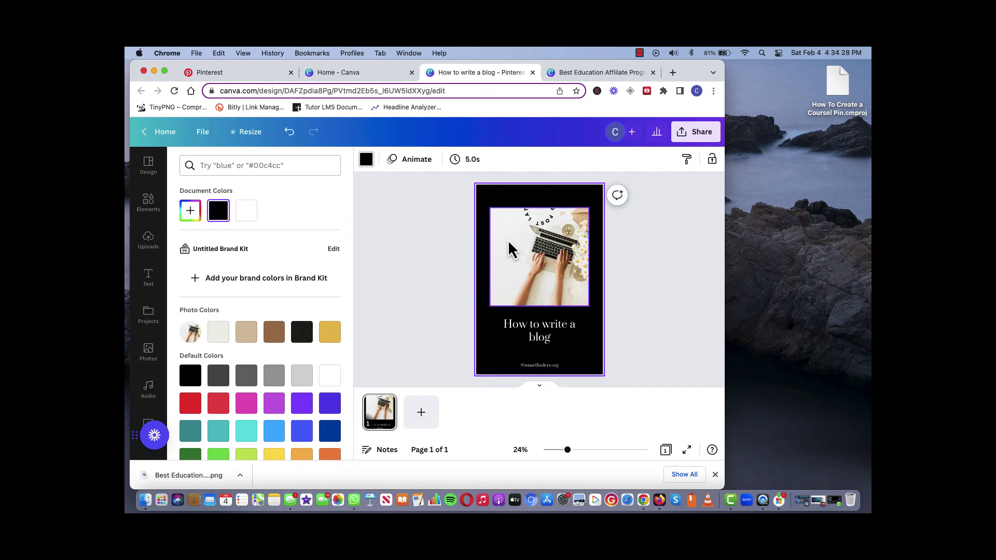
click(248, 217)
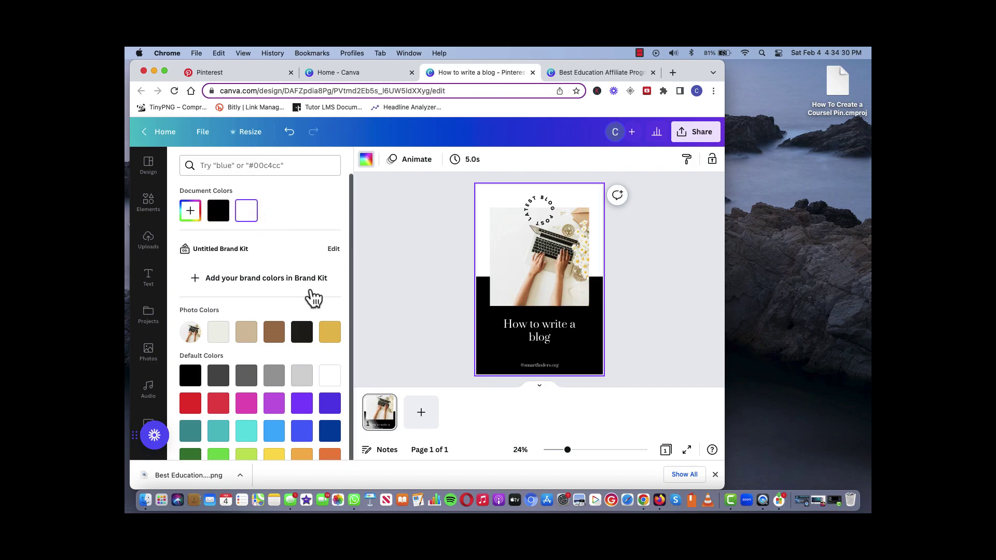
click(276, 377)
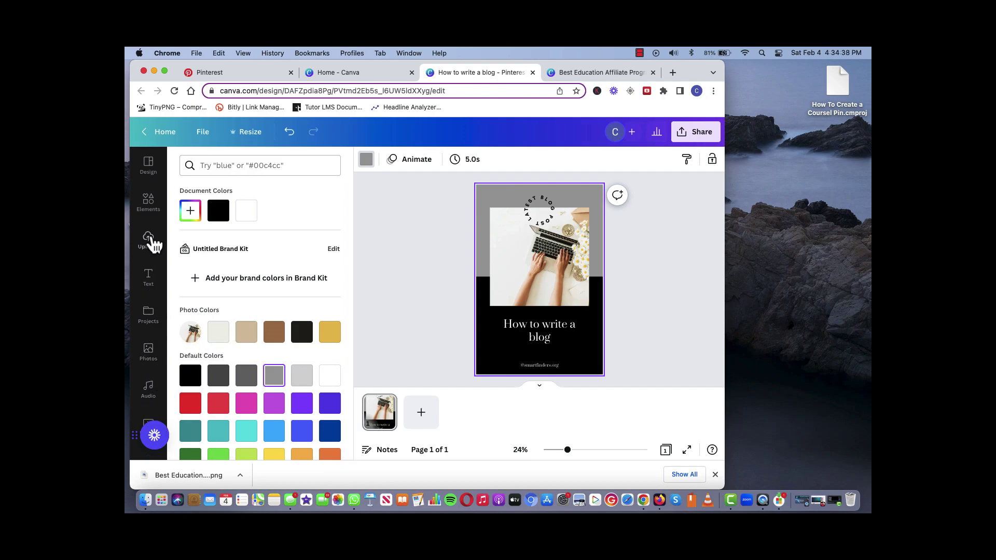
Replace the keyboard photo in the image frame with a trending stock photo of a woman at a laptop.
click(148, 354)
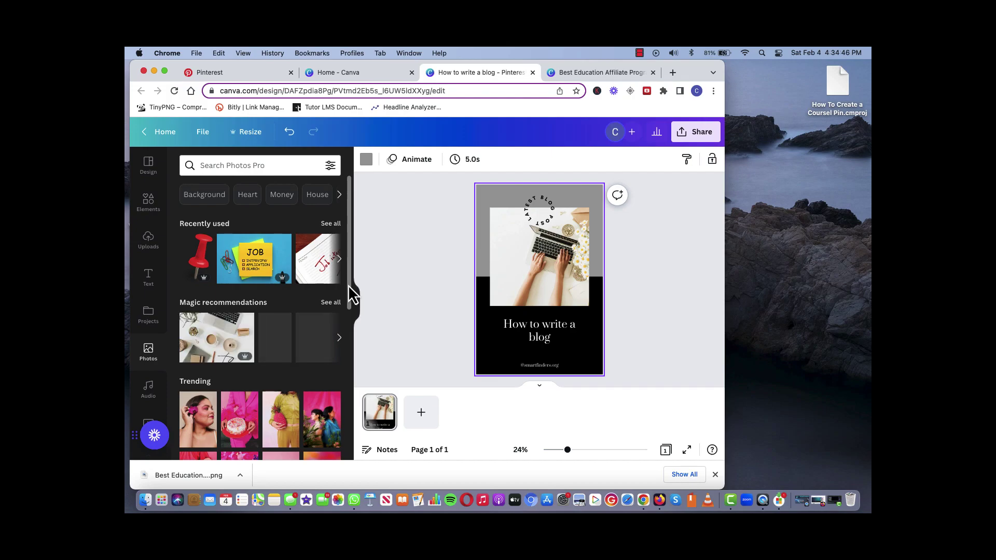
scroll(345, 317, down, 5)
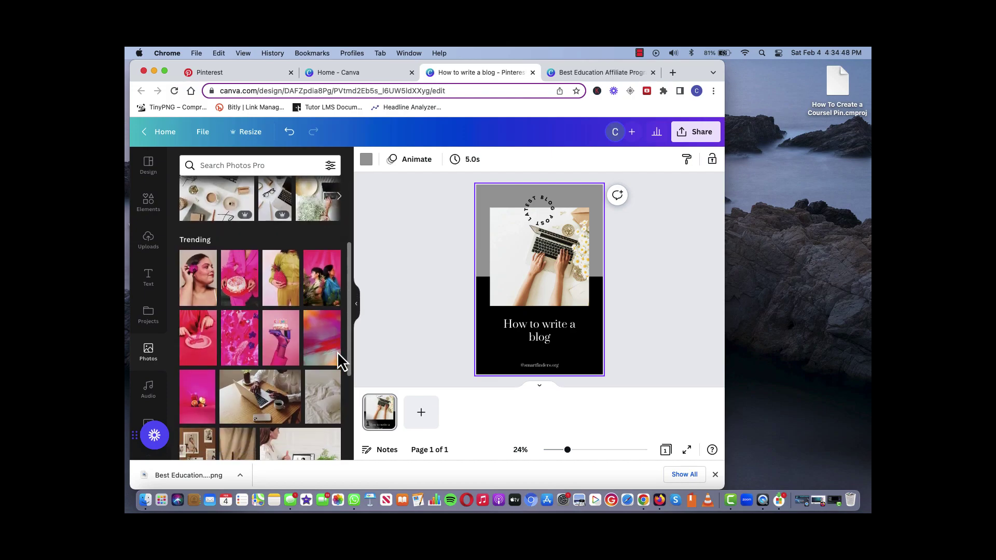
scroll(337, 358, down, 1)
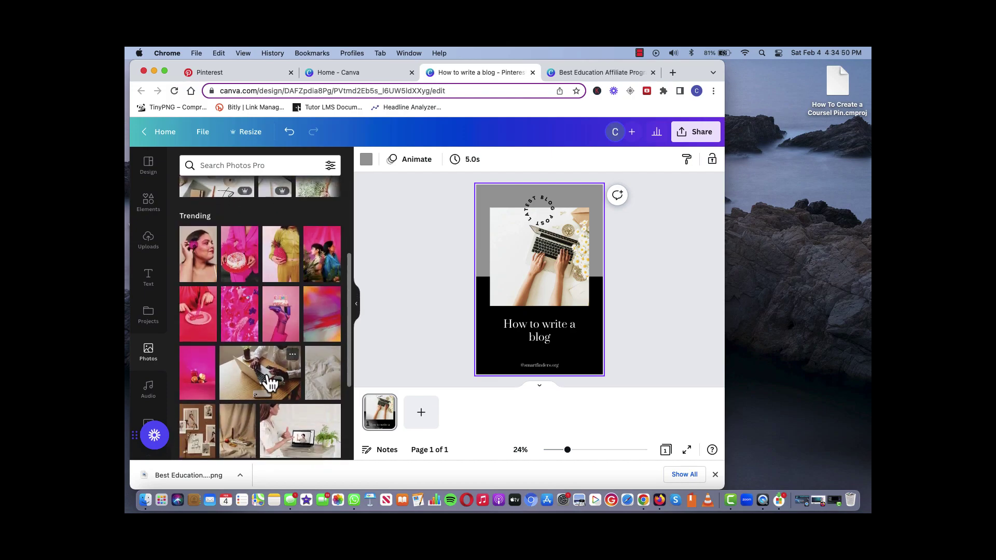
click(289, 432)
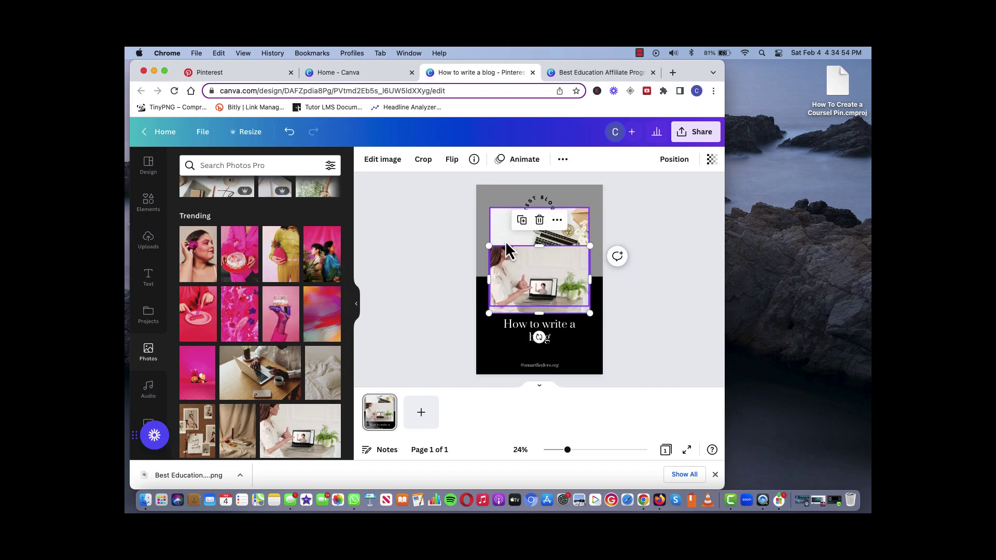
mouse_move(527, 259)
mouse_down()
mouse_move(533, 224)
mouse_move(529, 246)
mouse_up()
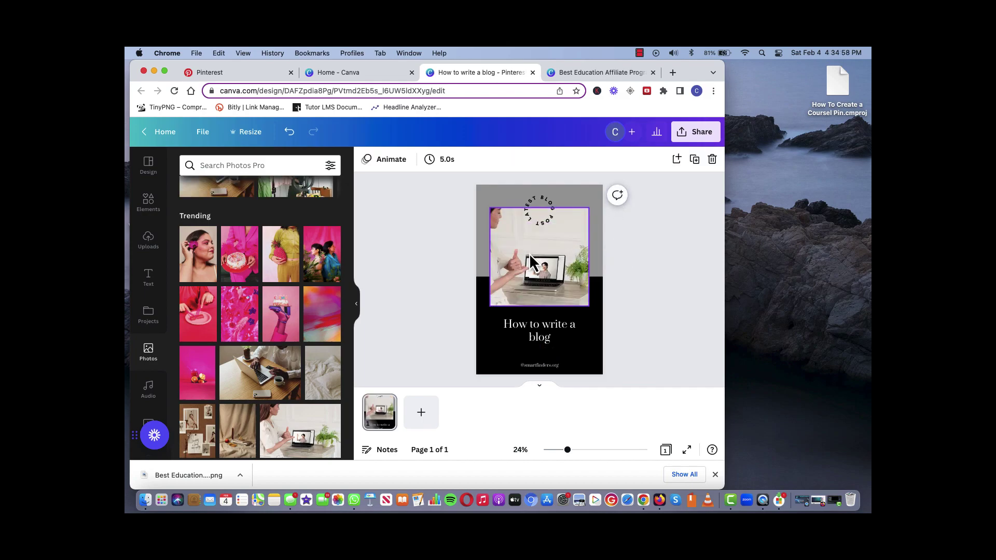
right_click(531, 262)
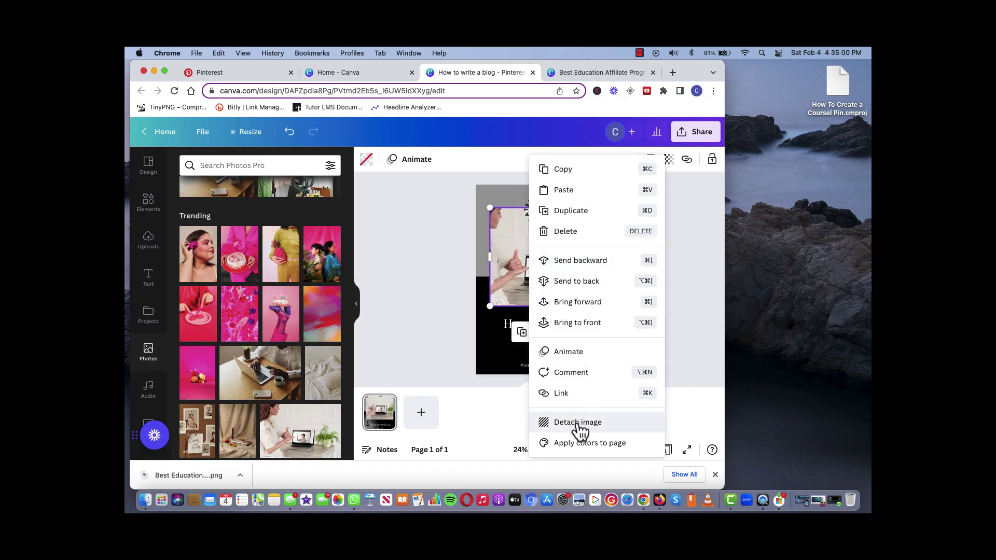
click(458, 262)
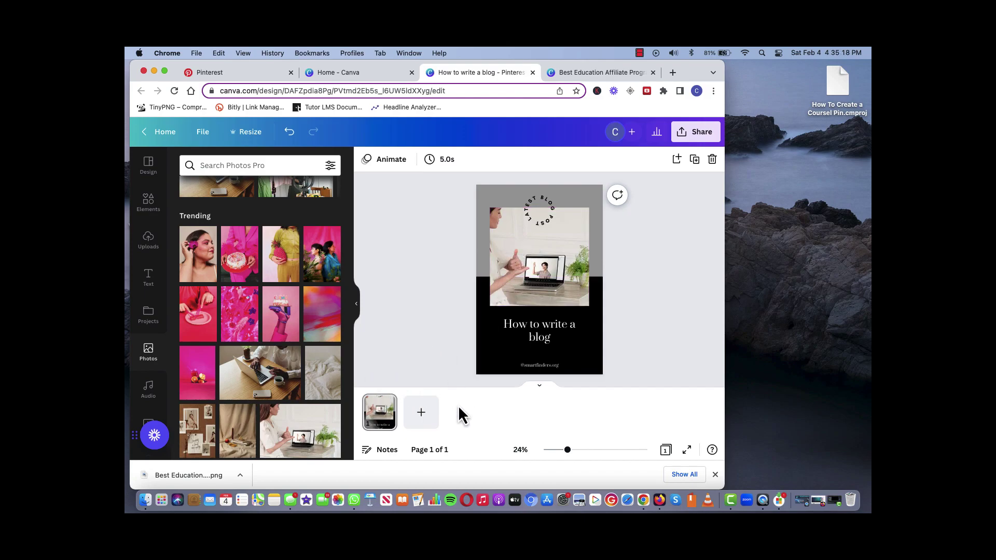
Duplicate page 1 to create a second page.
mouse_move(387, 412)
click(387, 404)
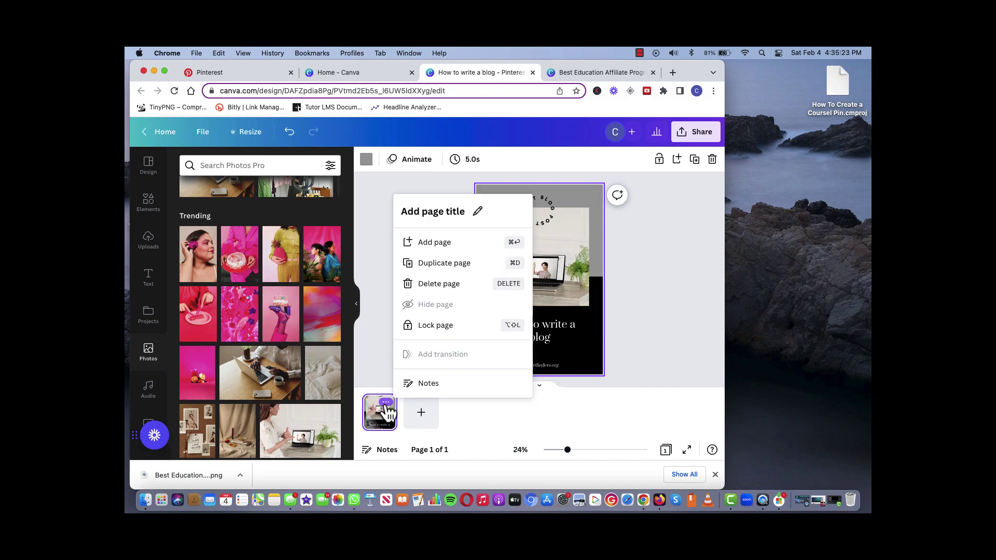
click(430, 264)
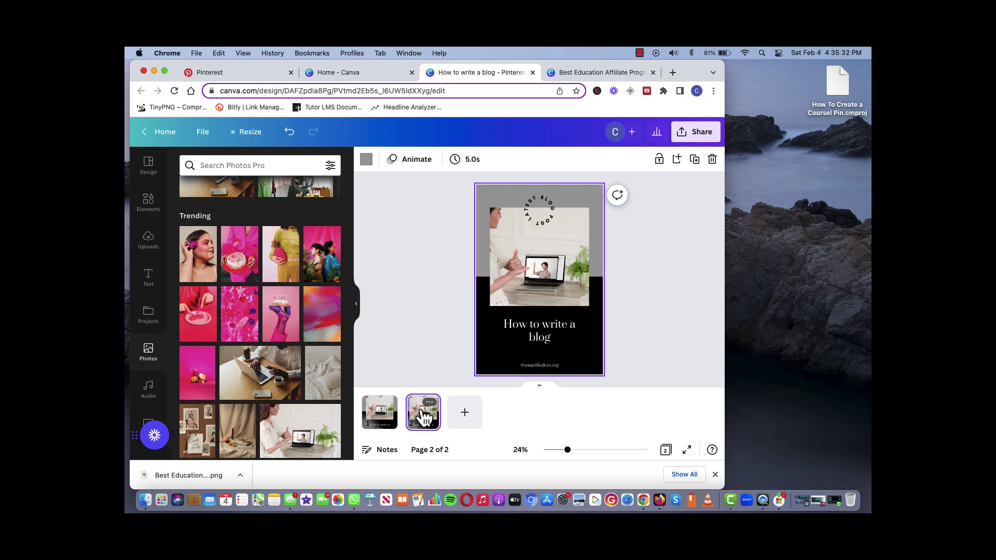
Change page 2's heading to 'How to blog in a niche market'.
mouse_move(423, 419)
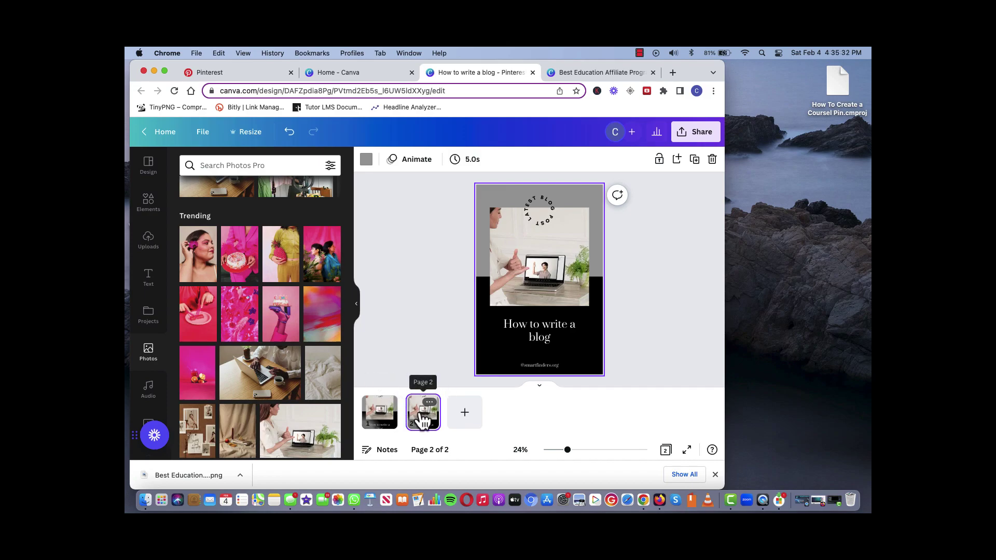
click(534, 332)
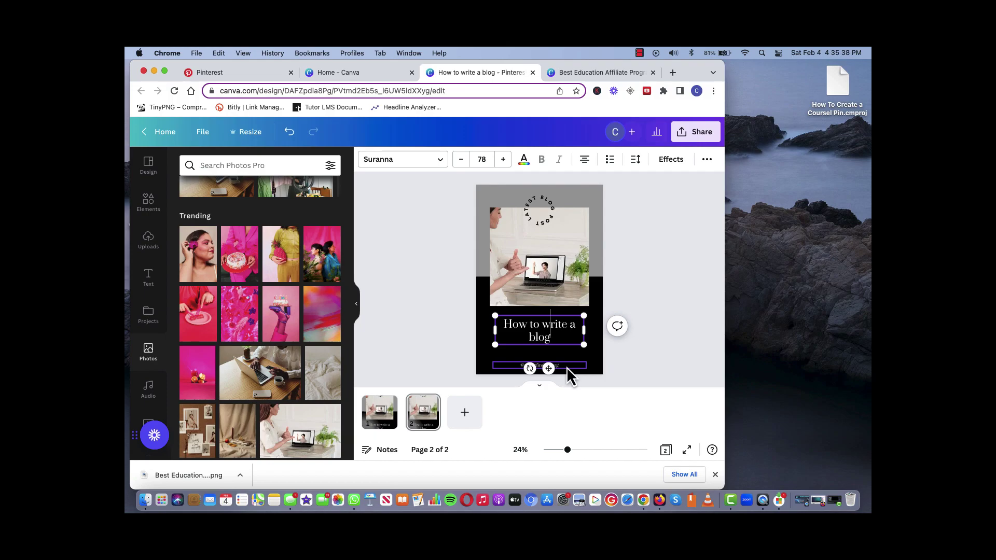
key(Right)
key(Right)
key(Right)
key(Right)
key(Right)
key(BackSpace)
key(BackSpace)
key(BackSpace)
key(BackSpace)
key(BackSpace)
key(BackSpace)
key(BackSpace)
key(BackSpace)
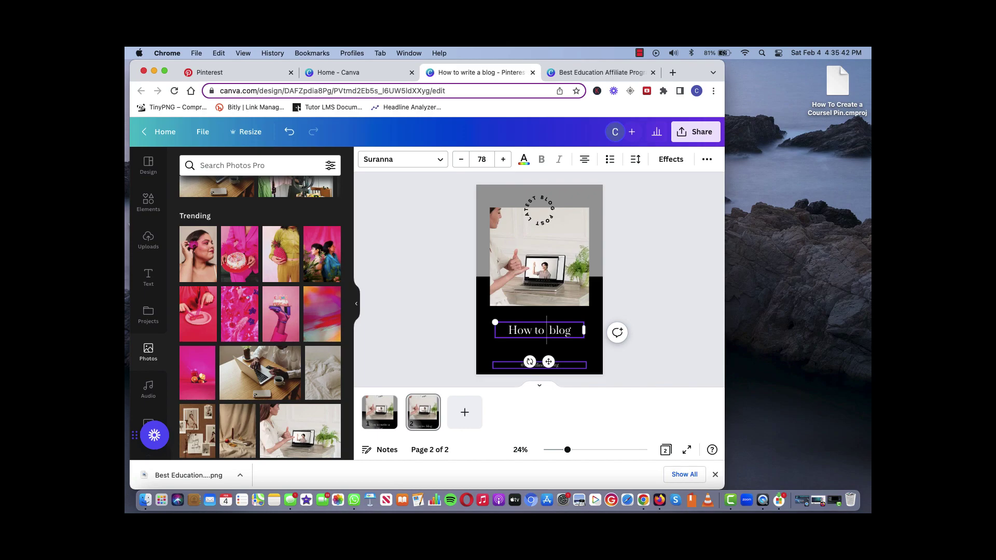
key(BackSpace)
text(in a niche market)
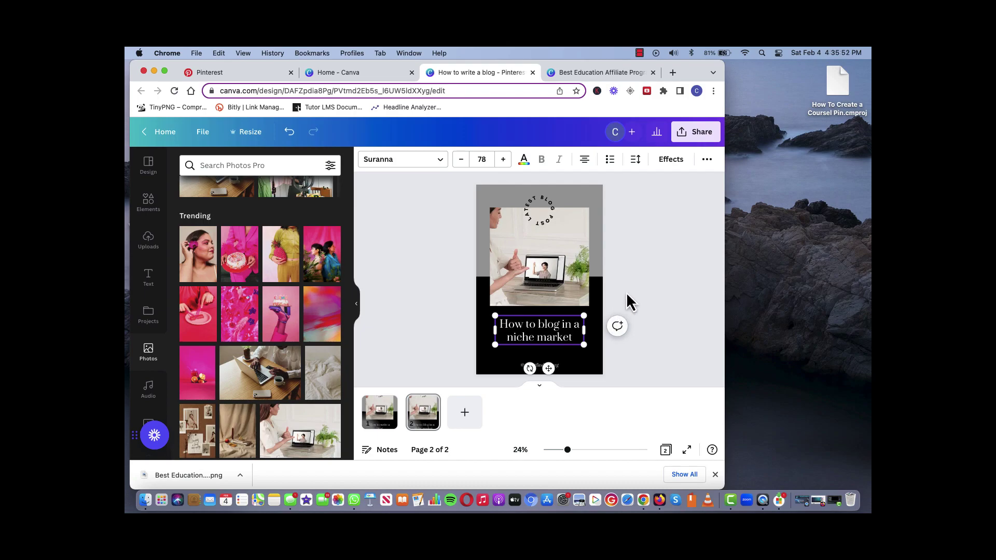
click(630, 288)
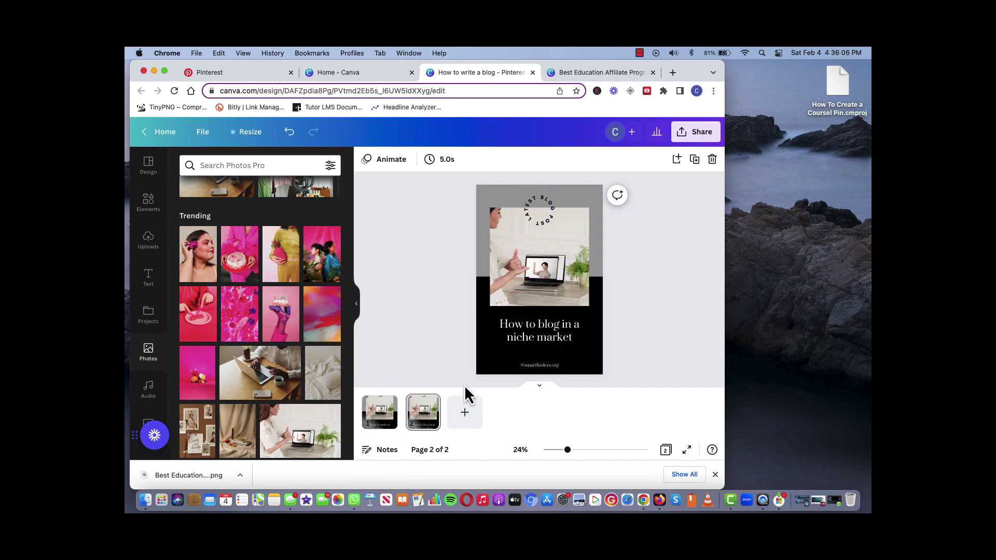
Duplicate page 2 and retitle the new page 3 'Affiliate niche marketing'.
click(430, 402)
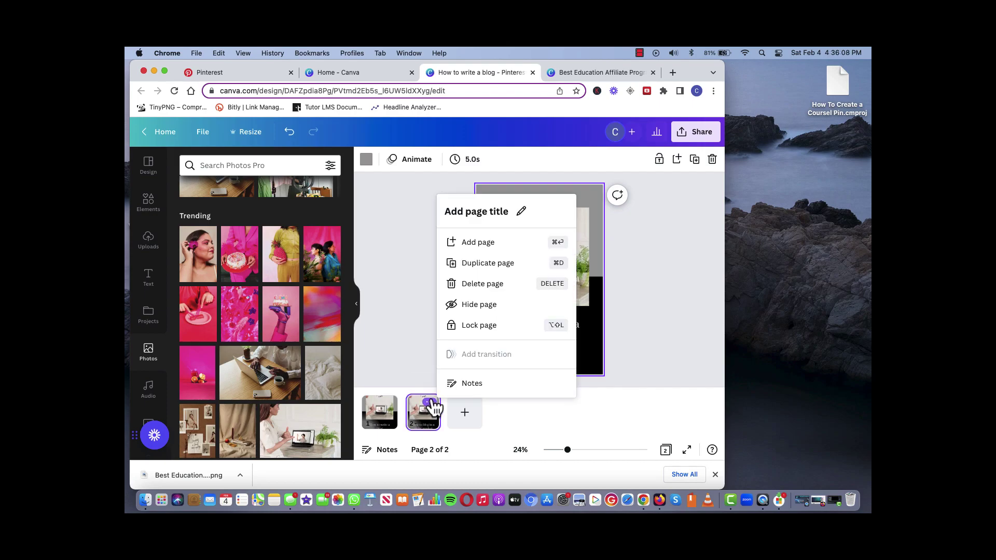
click(474, 272)
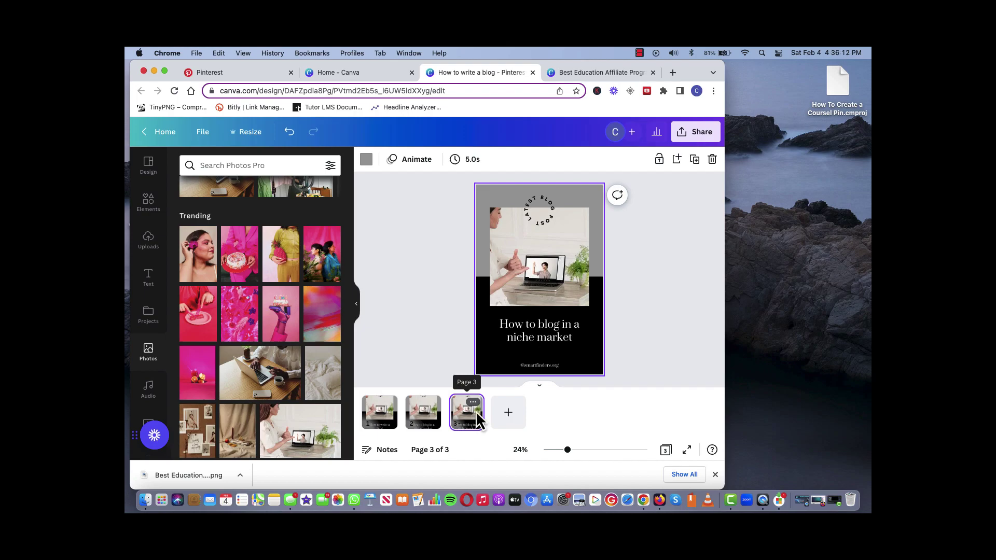
click(532, 344)
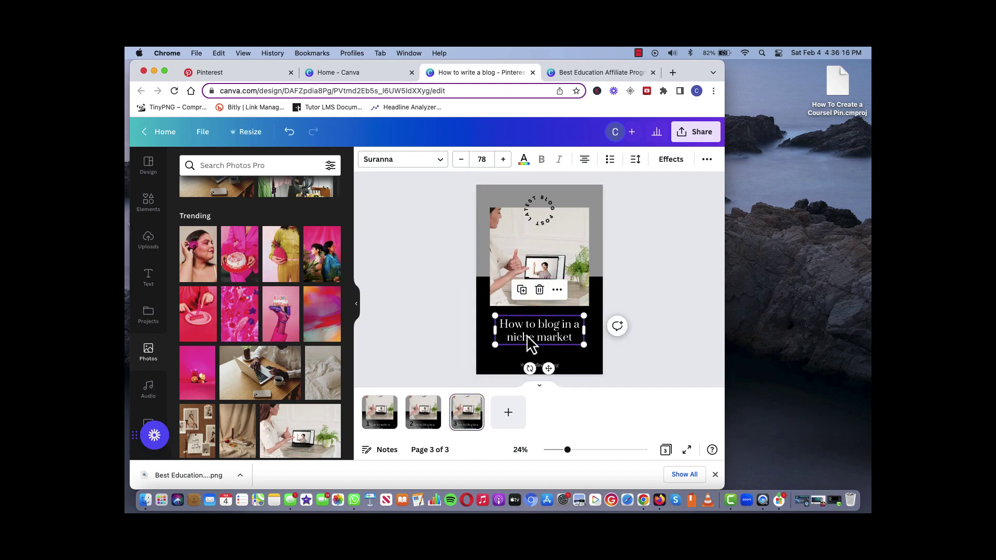
click(562, 340)
drag(576, 340, 512, 336)
text(Aff)
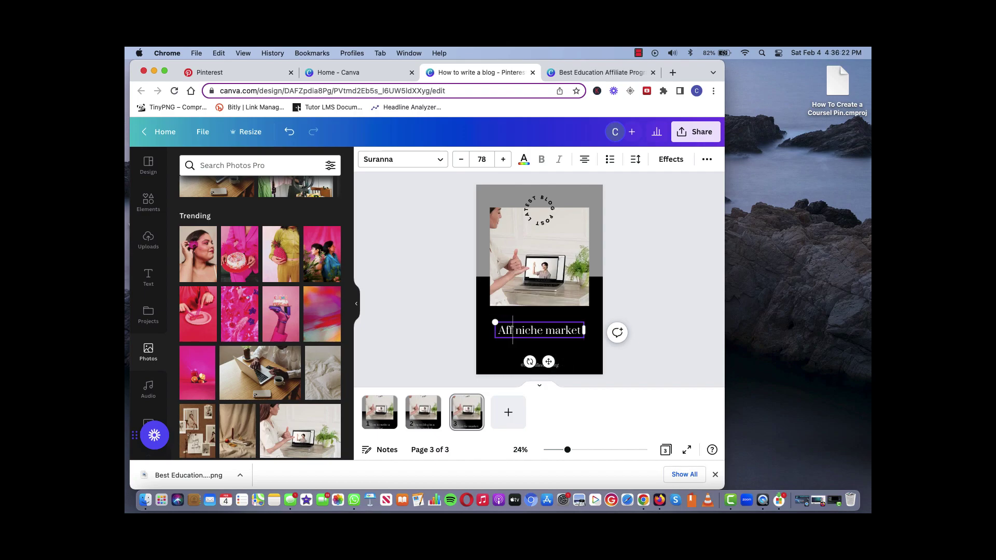
text(iliate )
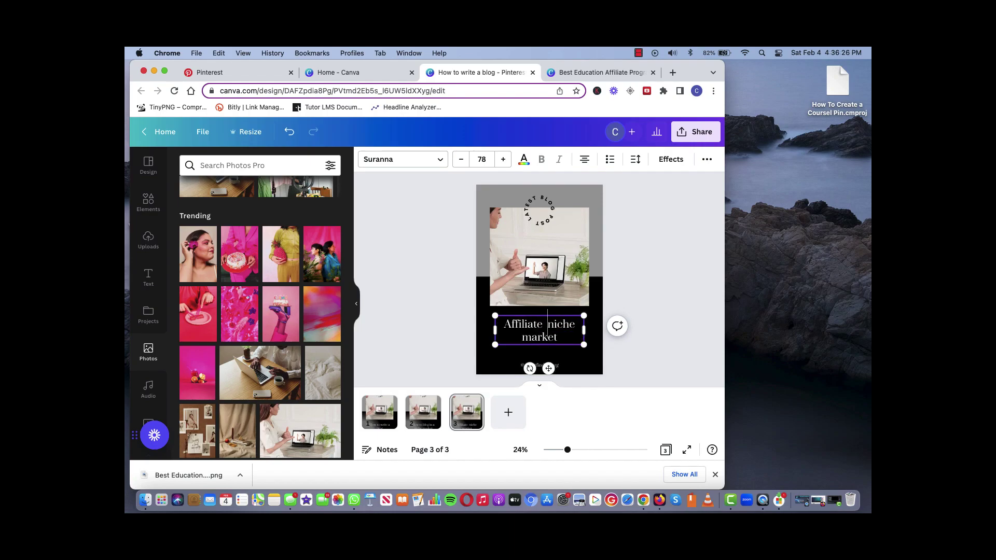
text(\)
key(BackSpace)
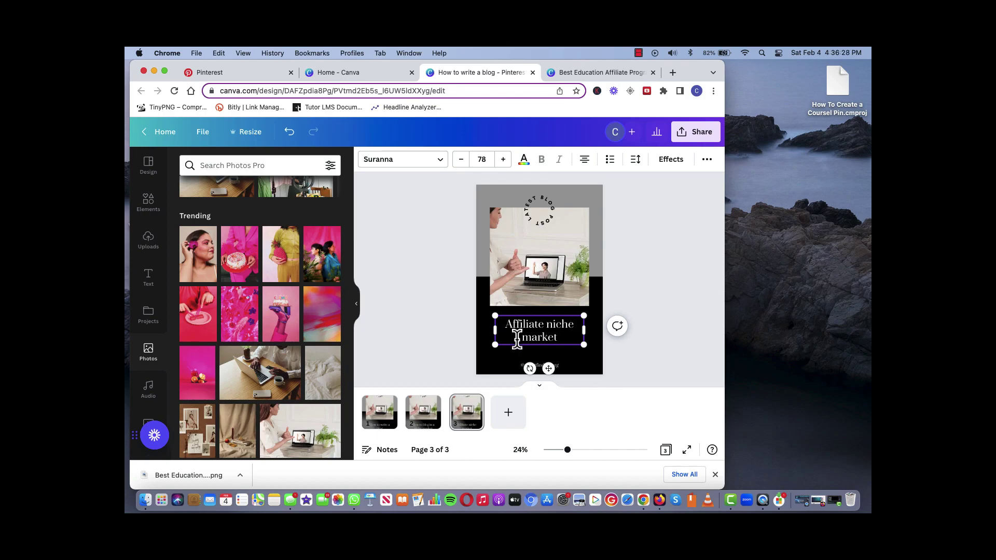
click(564, 342)
text(ing)
click(452, 303)
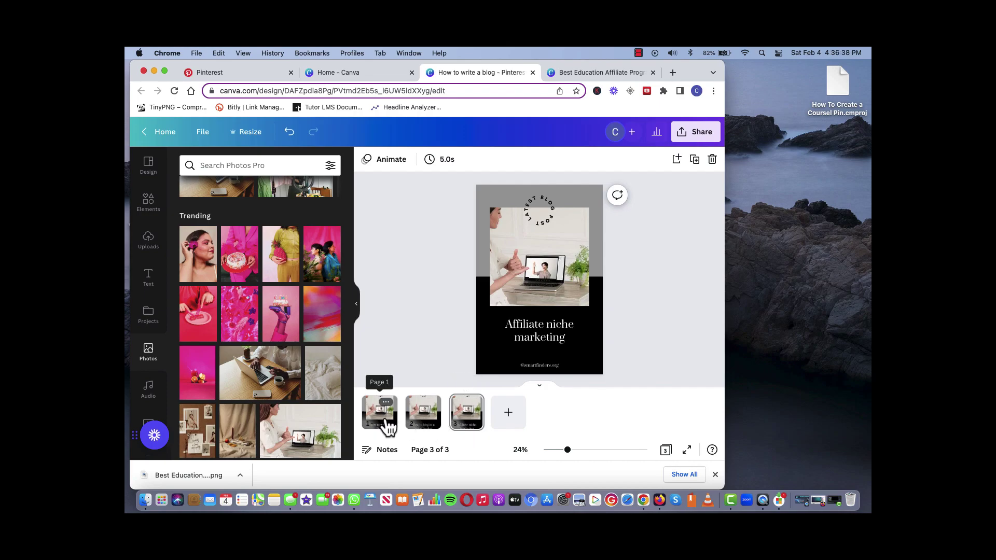
Switch to the four-page affiliate pin design, review pages 1–4, and bring up its Share options.
click(596, 72)
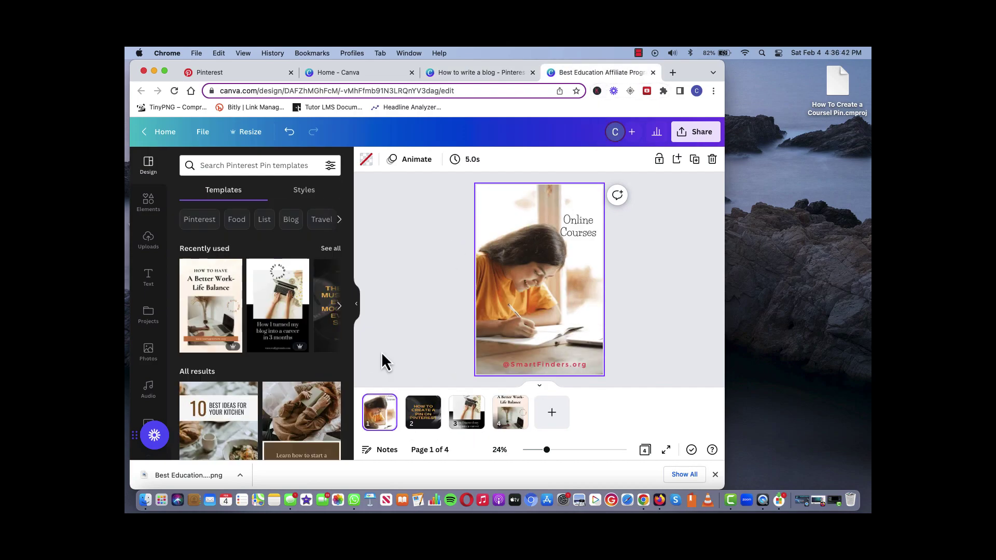
click(423, 423)
click(470, 426)
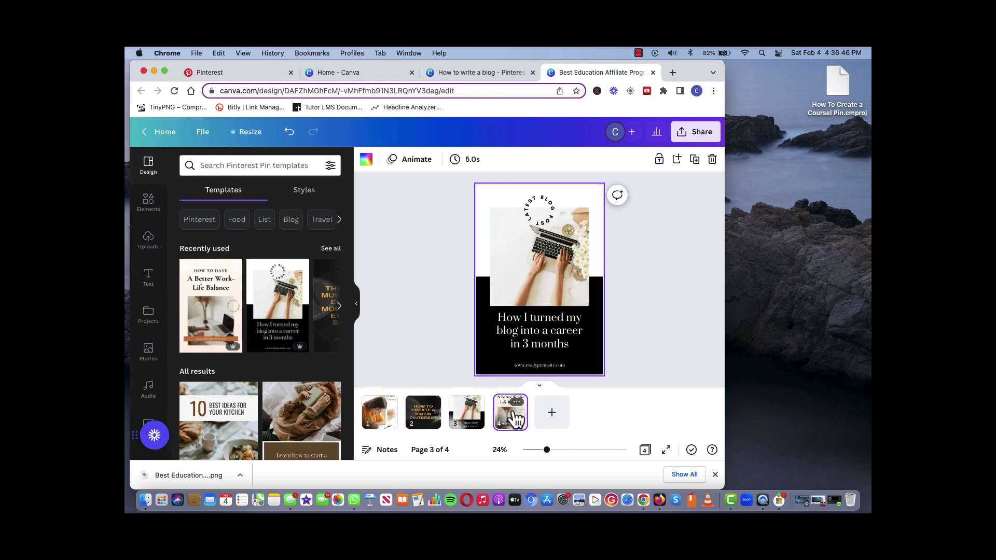
click(513, 418)
click(469, 420)
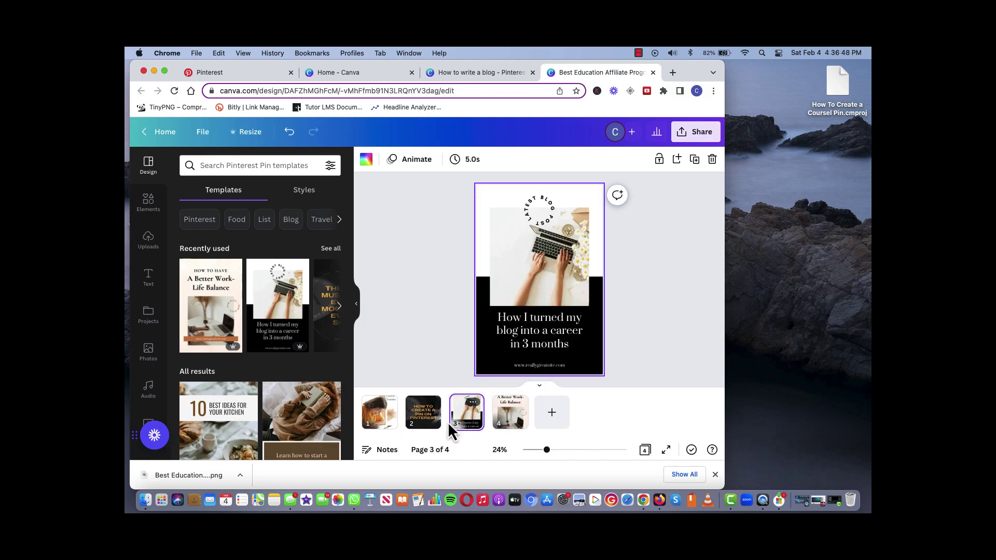
click(428, 423)
click(384, 420)
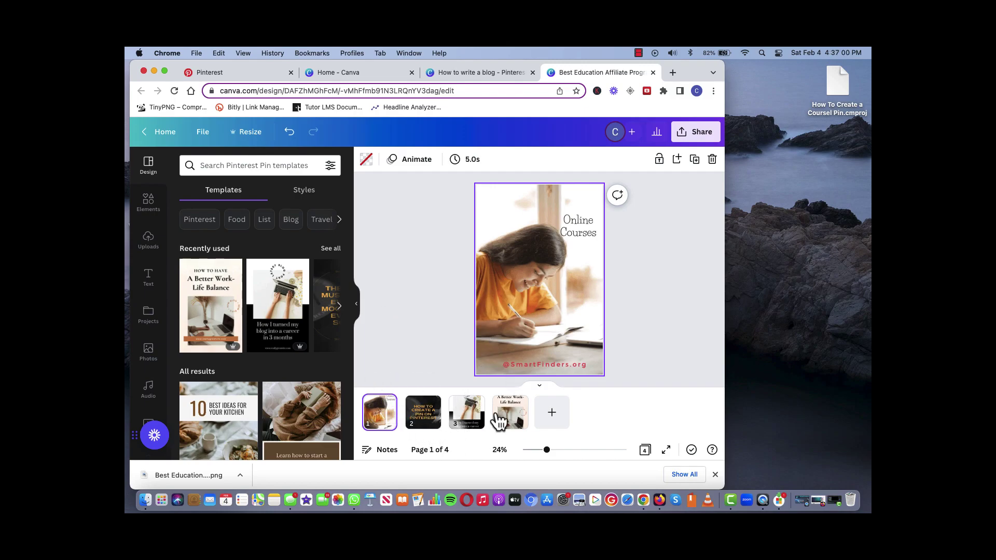
click(421, 421)
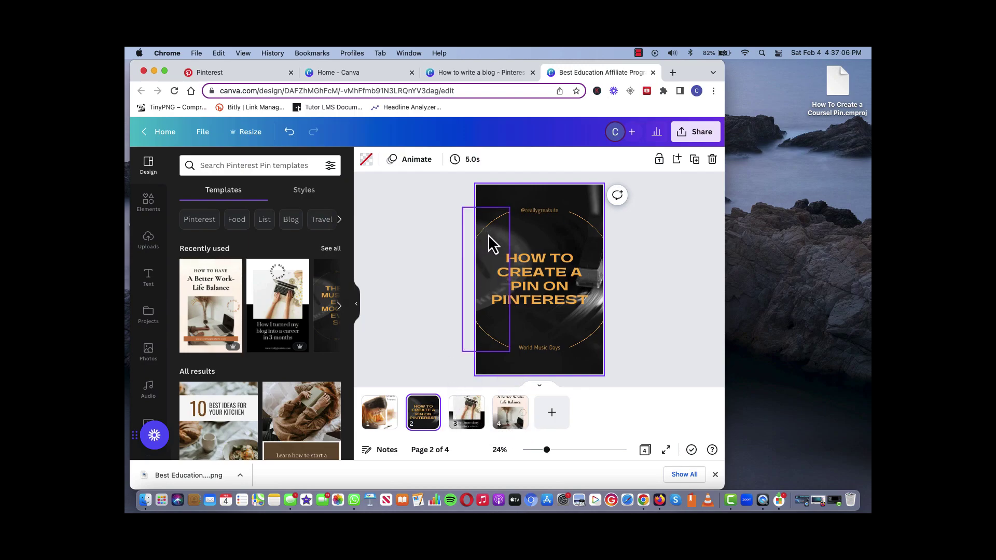
mouse_move(412, 412)
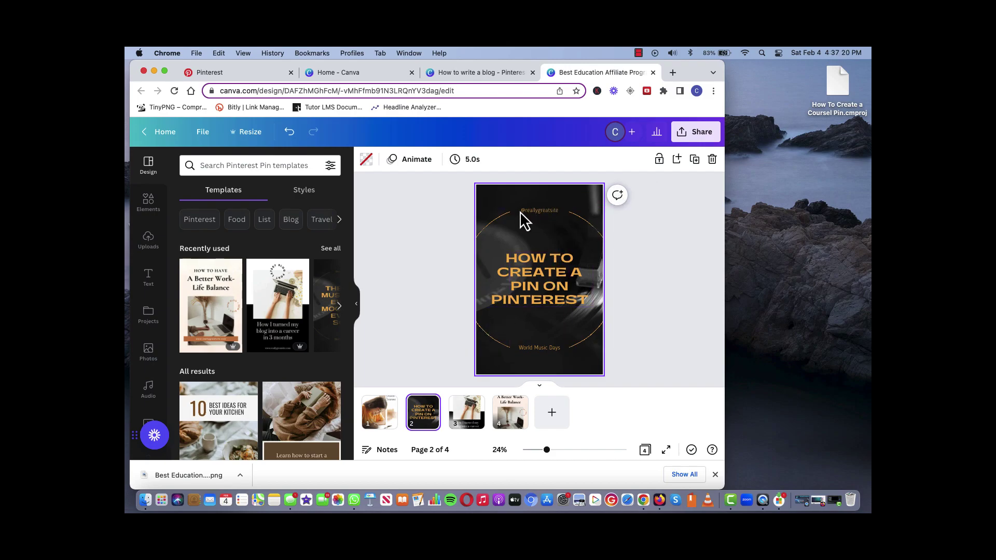
click(688, 141)
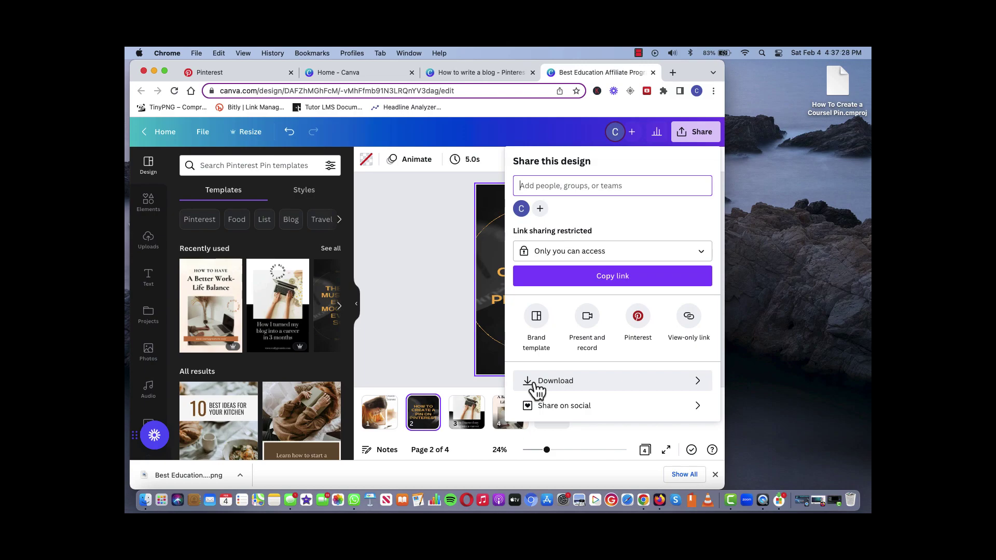
Select all four page thumbnails of the design for download.
click(537, 384)
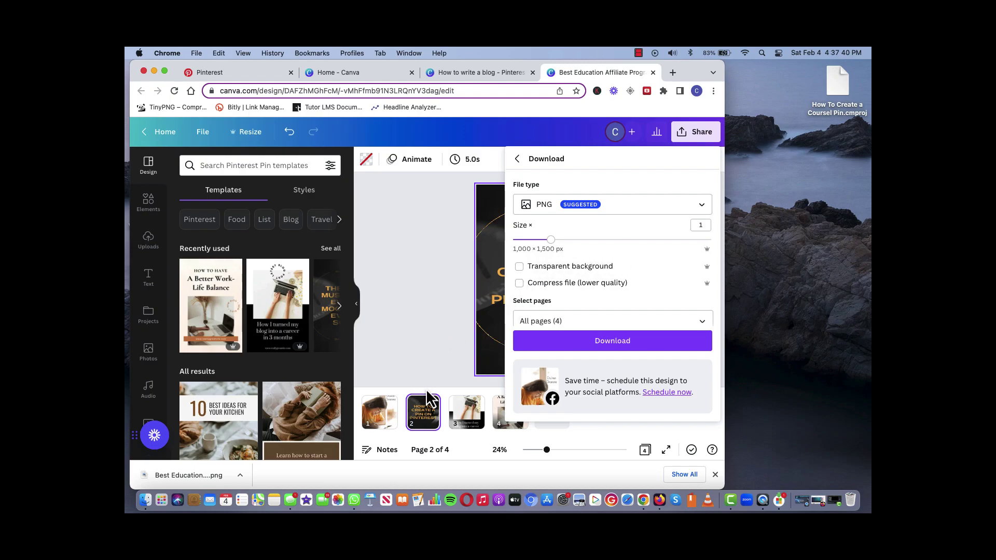
click(429, 340)
click(386, 416)
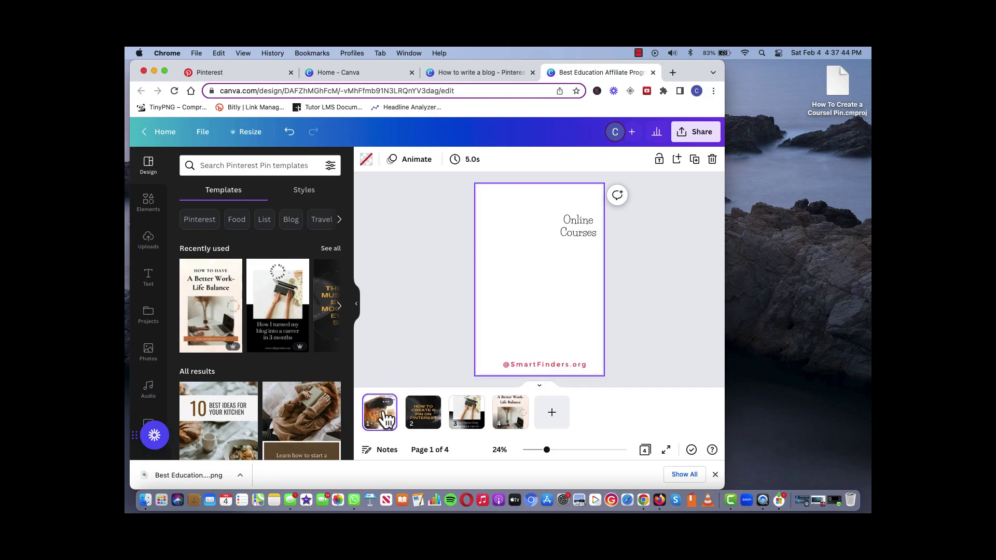
shift+click(422, 413)
click(430, 402)
shift+click(466, 415)
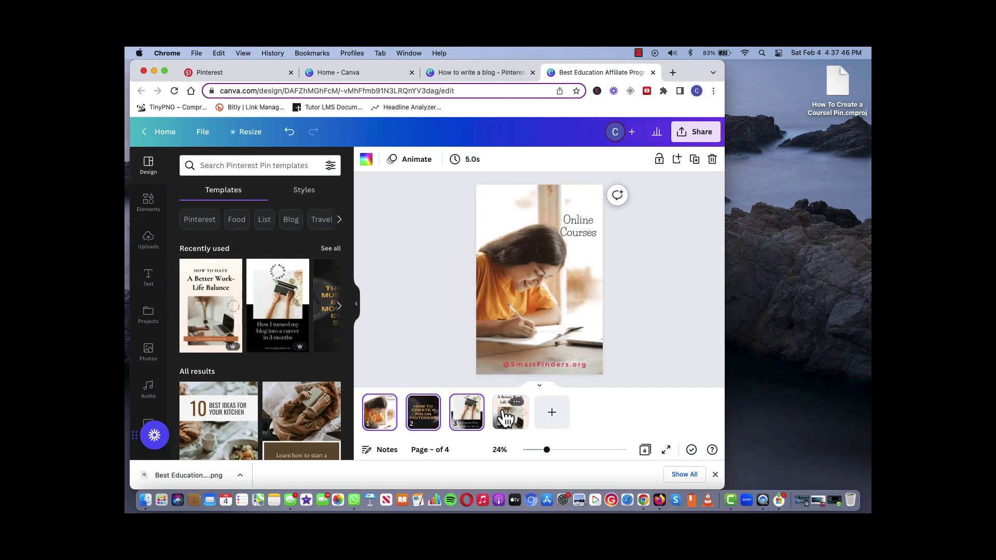
shift+click(506, 415)
Download all 4 pages as PNG images and close the download panel.
click(680, 134)
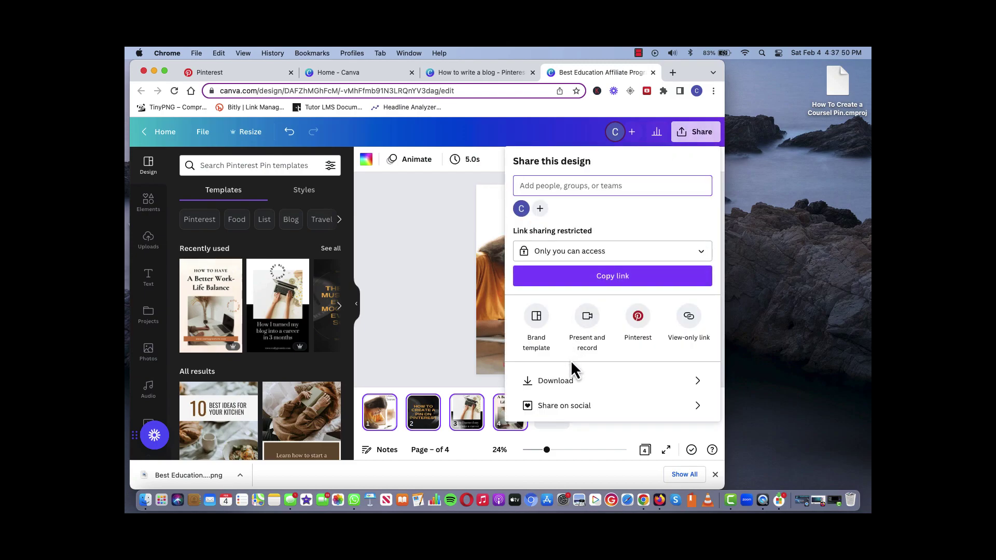
click(551, 382)
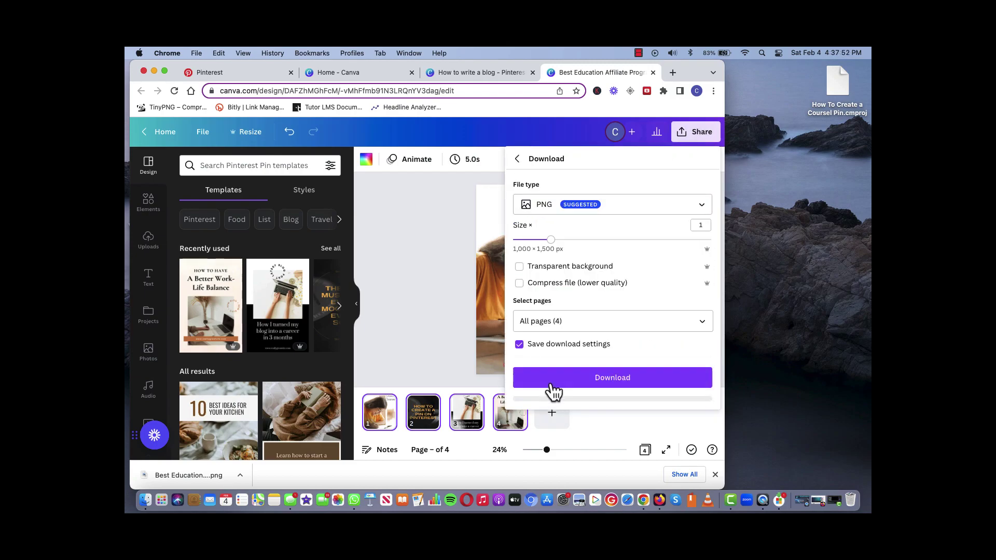
click(552, 383)
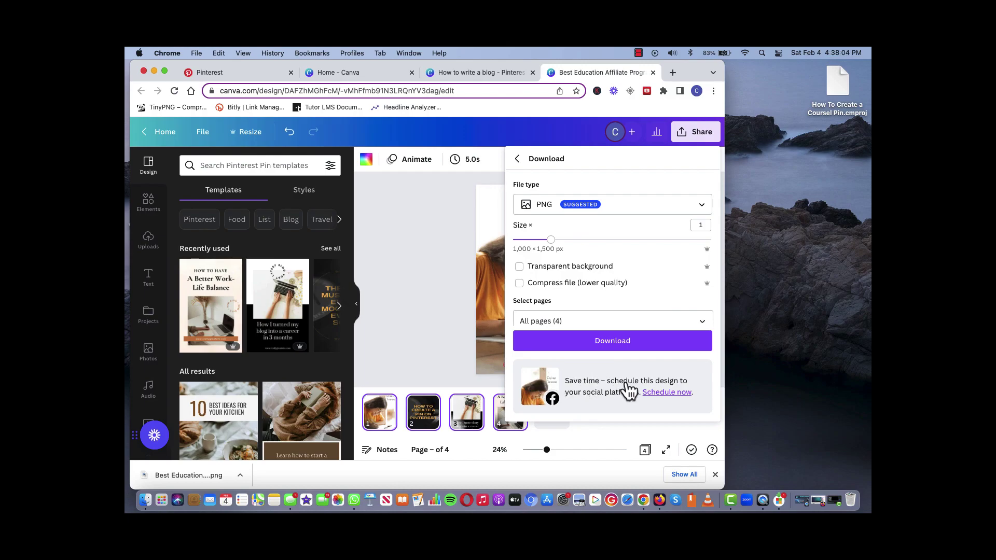
click(422, 270)
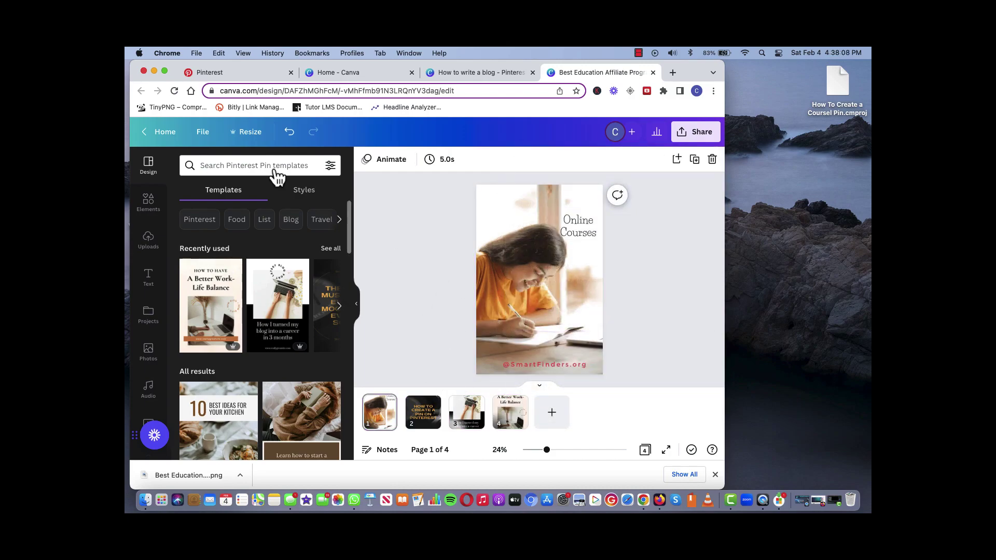
In the Pinterest tab, start a new pin with Create Pin from the Create menu.
click(222, 72)
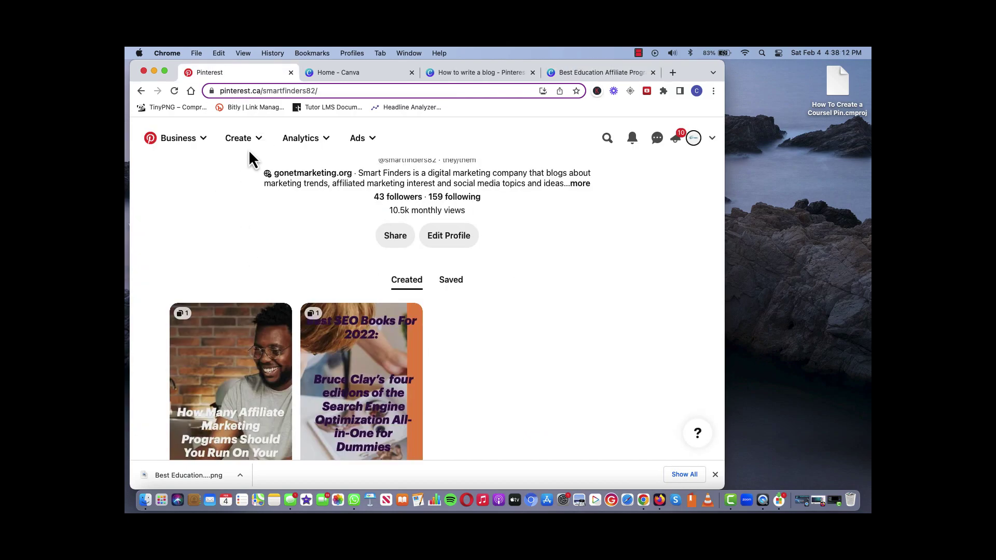
click(259, 147)
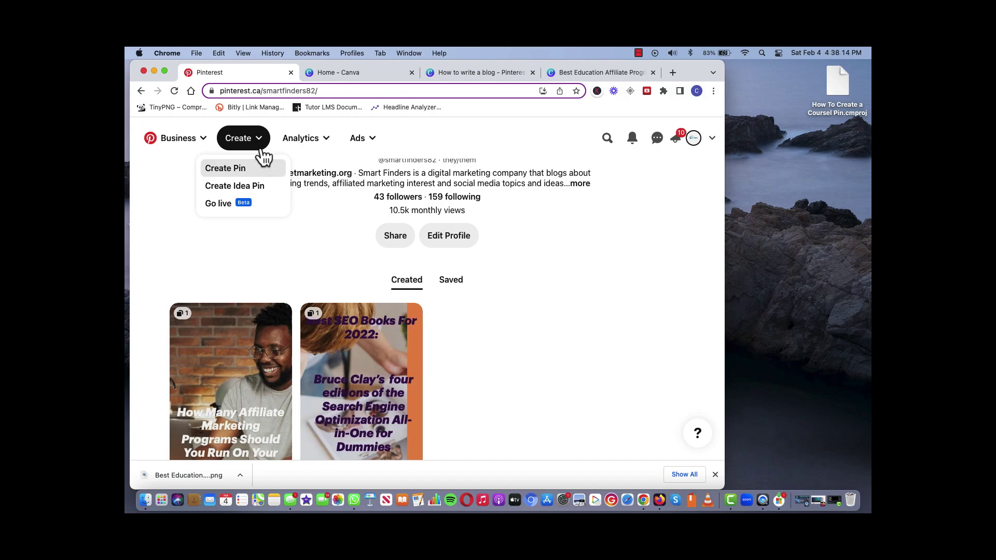
click(220, 177)
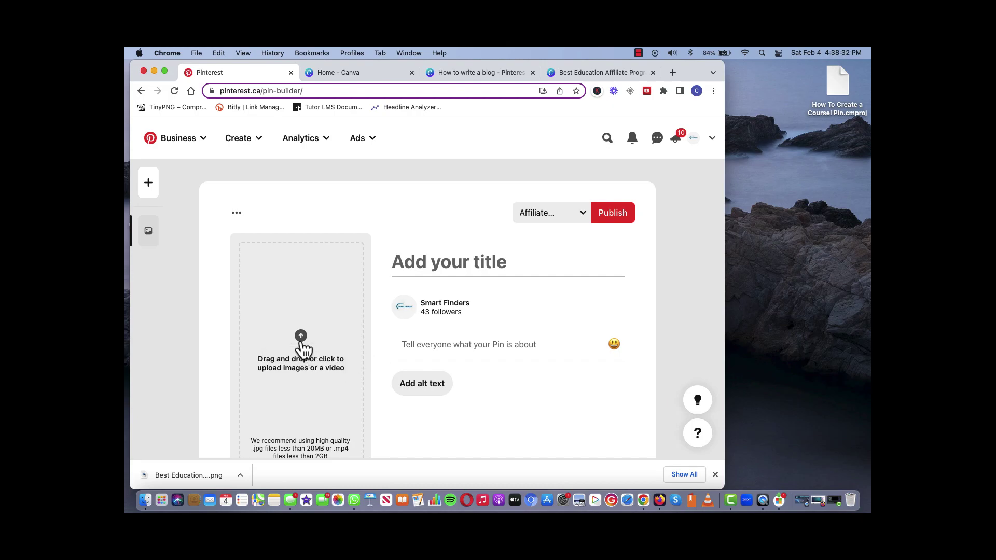
Upload 4.png, 1.png, 2.png and 3.png from the Desktop as Pinterest pin images.
click(301, 343)
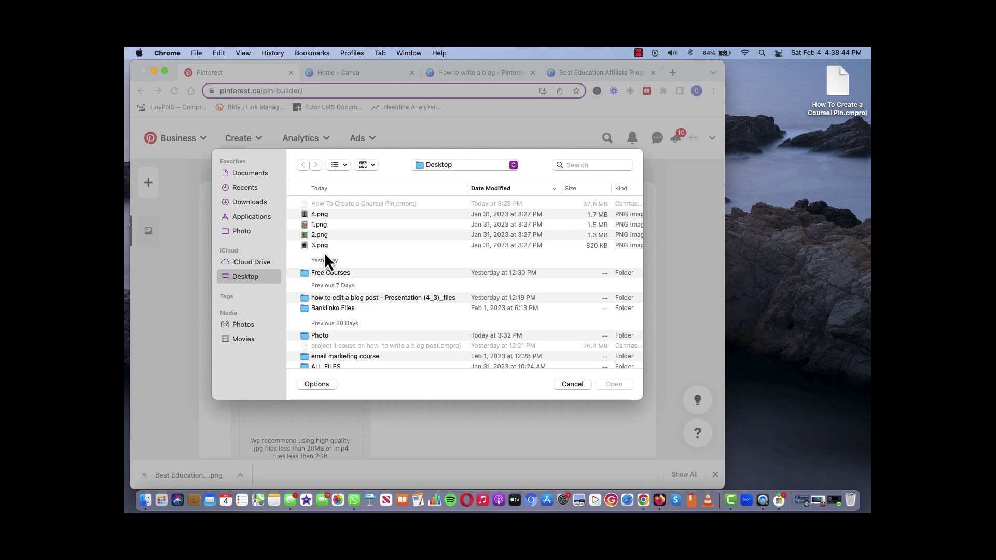
click(317, 216)
super+click(316, 224)
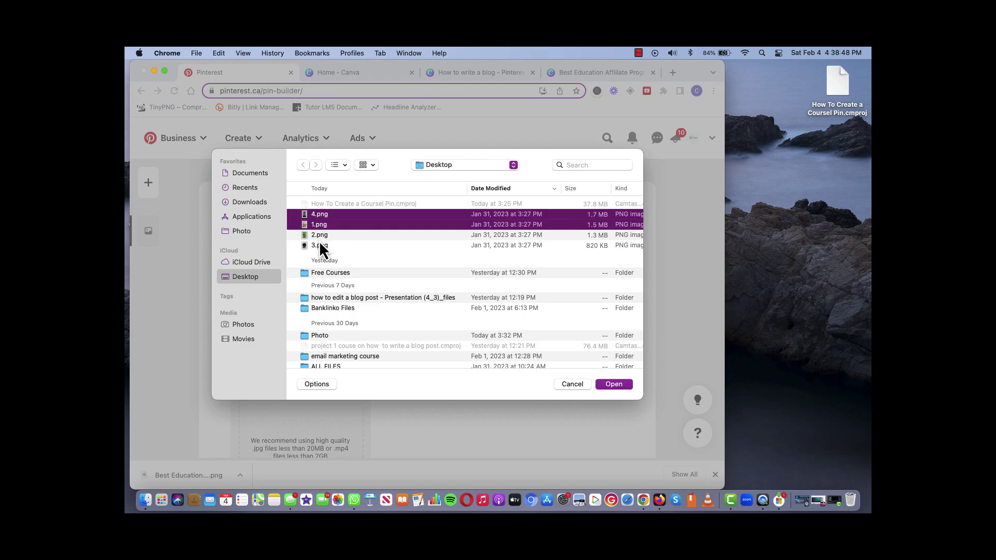
super+click(320, 239)
super+click(319, 246)
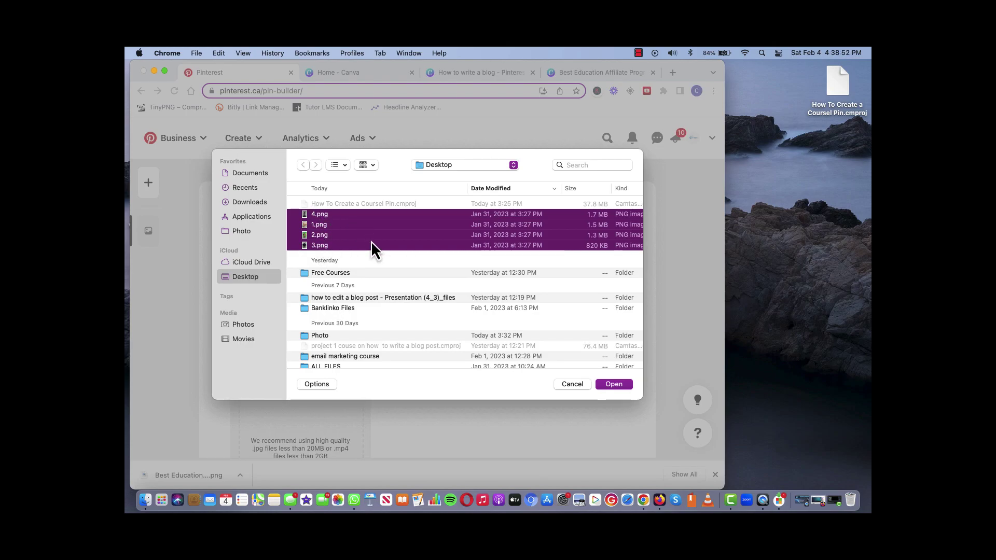
click(614, 384)
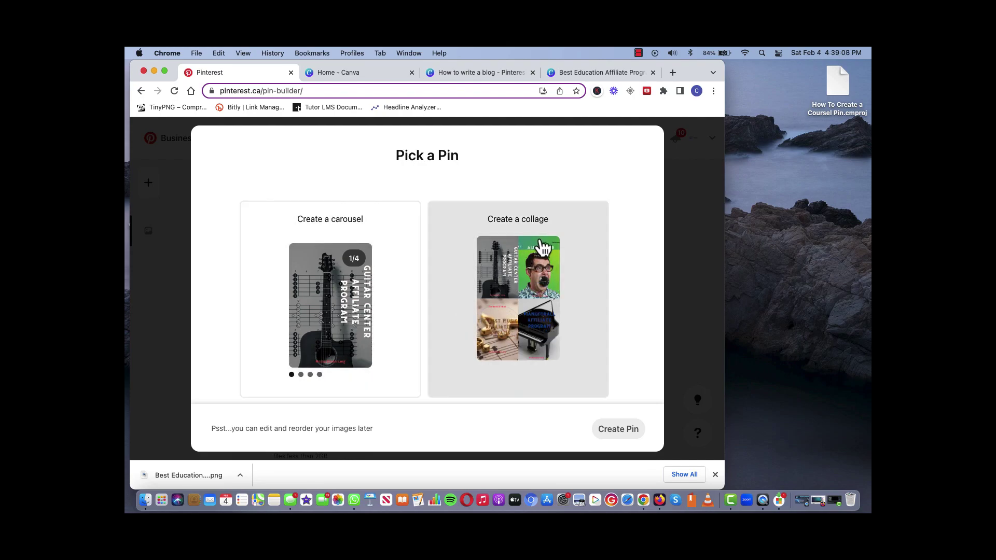
Combine the four images into a carousel pin and crop it to a 2:3 aspect ratio.
click(326, 296)
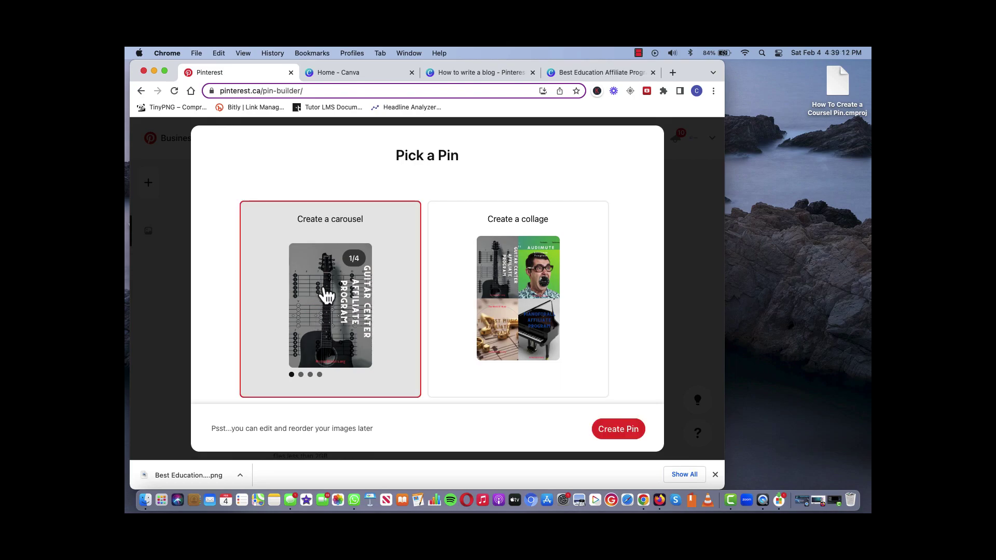
click(621, 436)
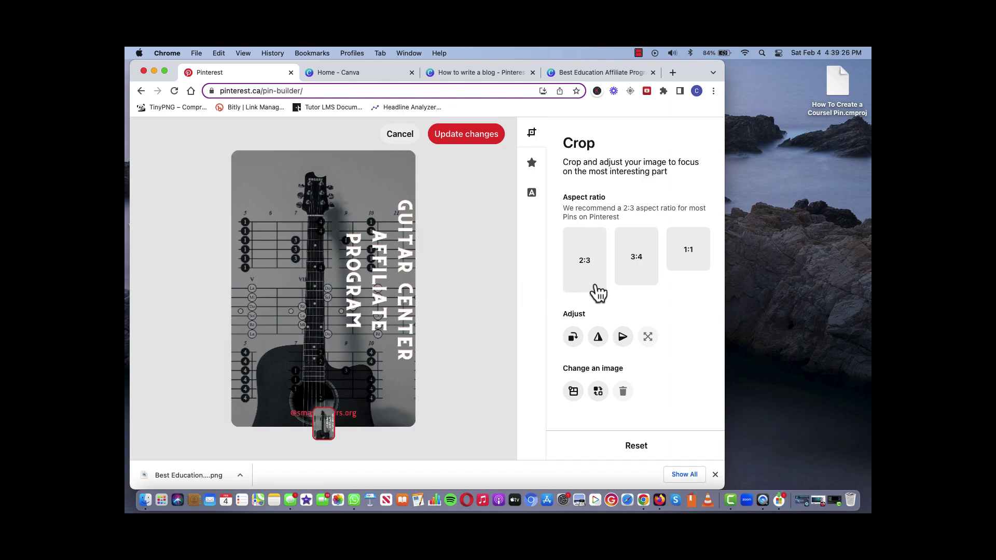
click(587, 273)
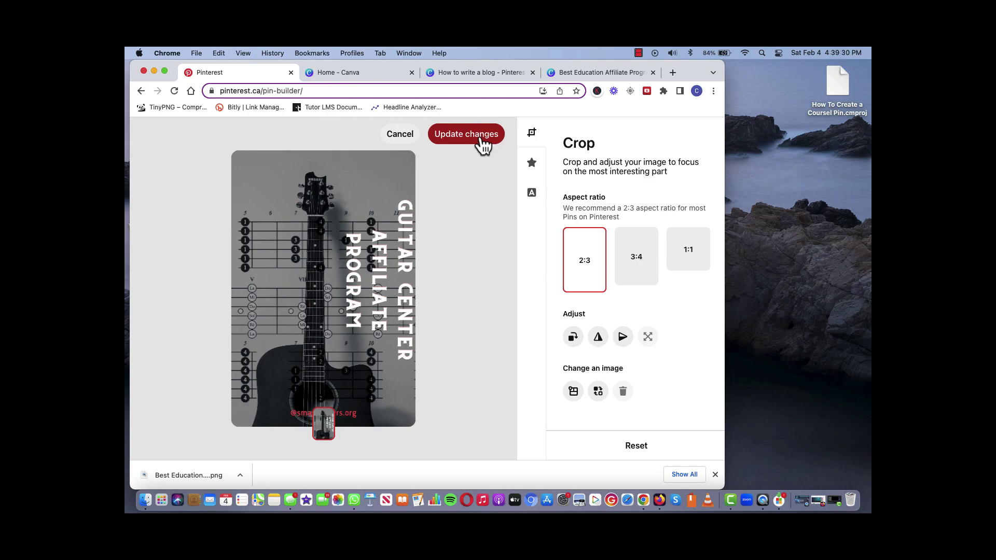
click(482, 136)
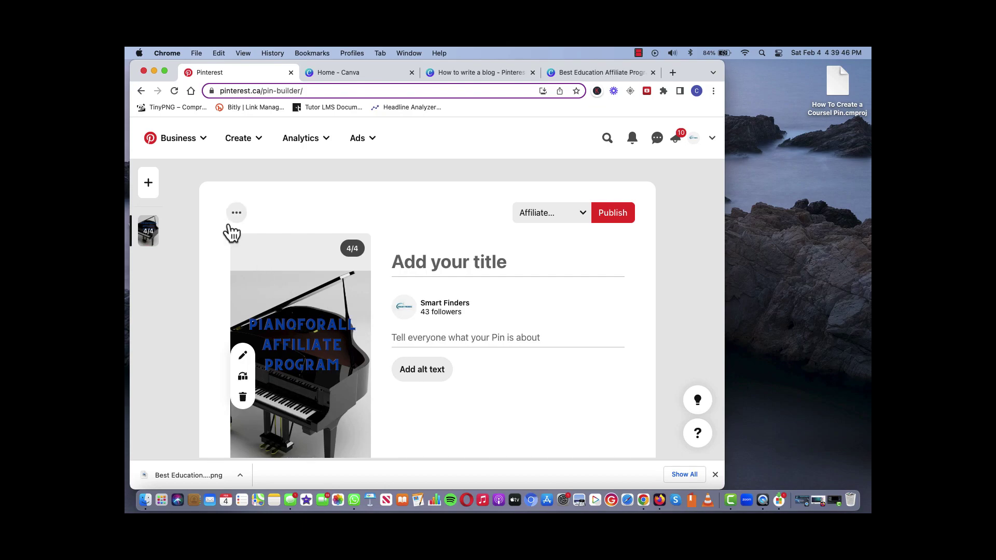
Enter the pin title 'How to do affiliated marketing'.
scroll(151, 232, down, 2)
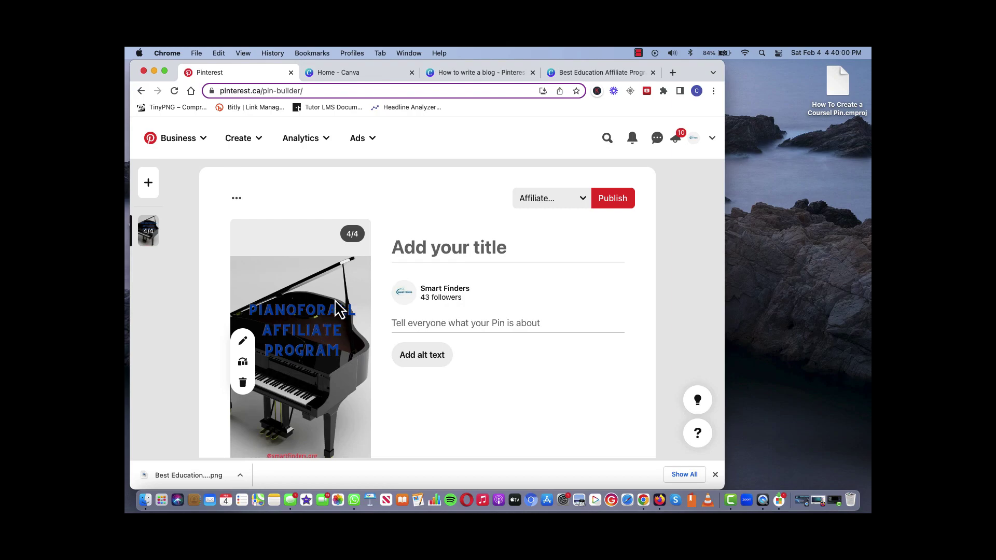
click(508, 250)
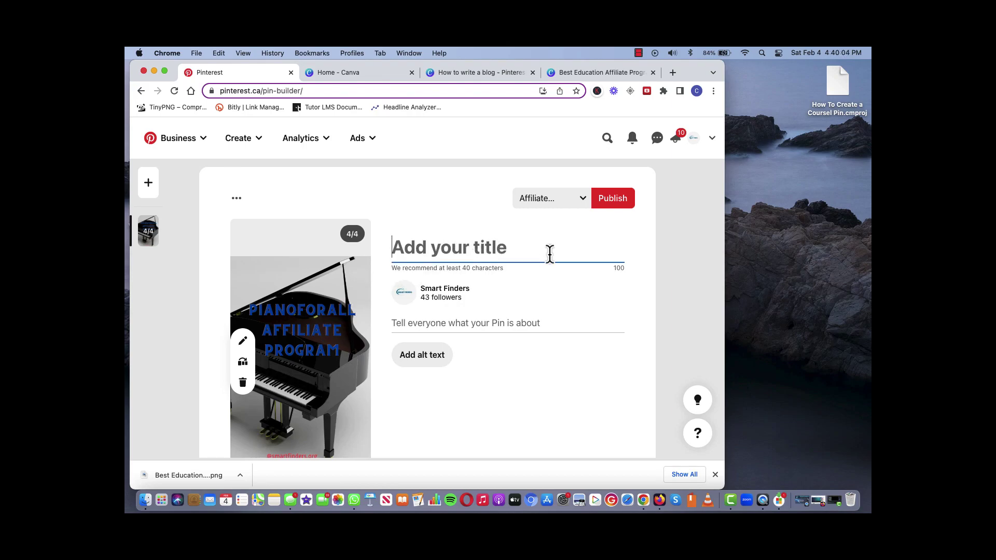
text(H)
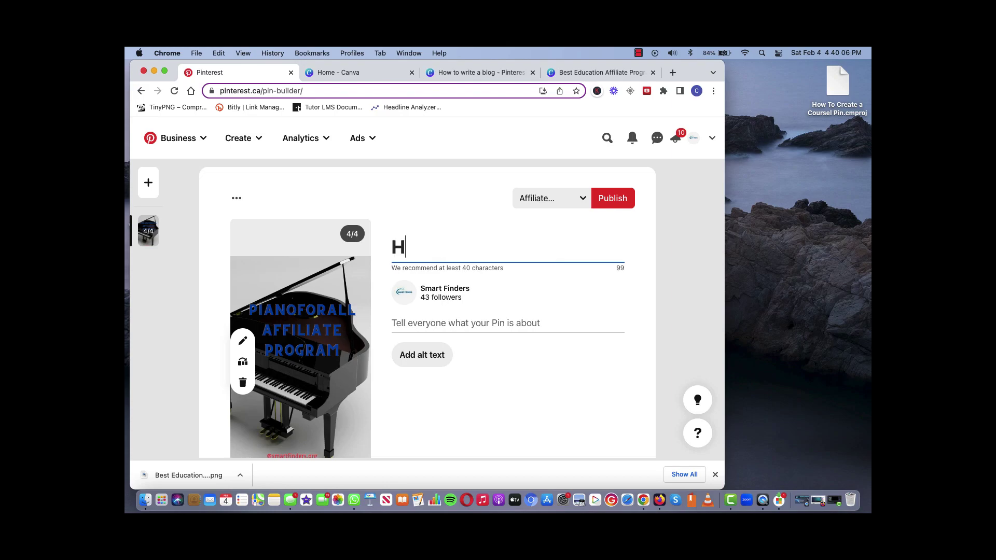
text(ow to do )
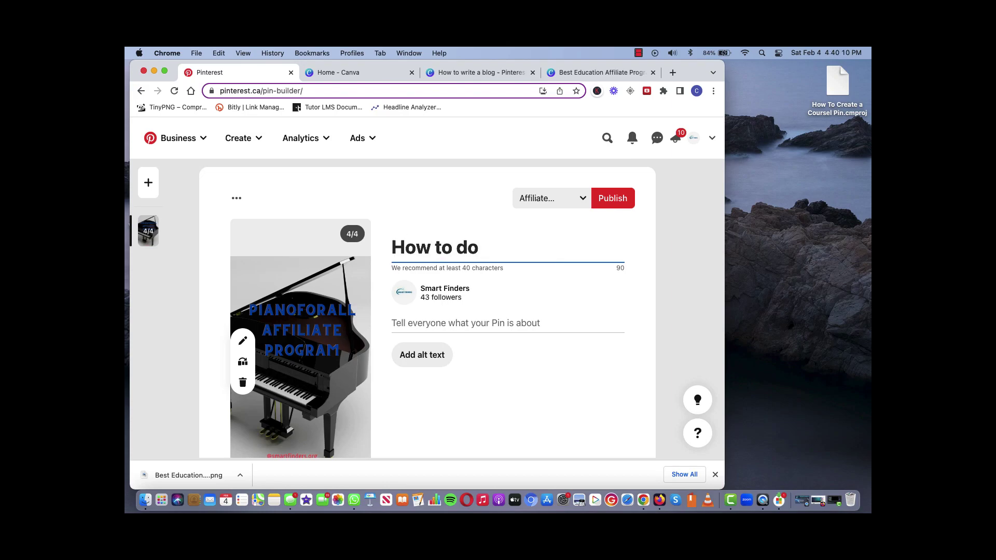
text(affiliated marketing)
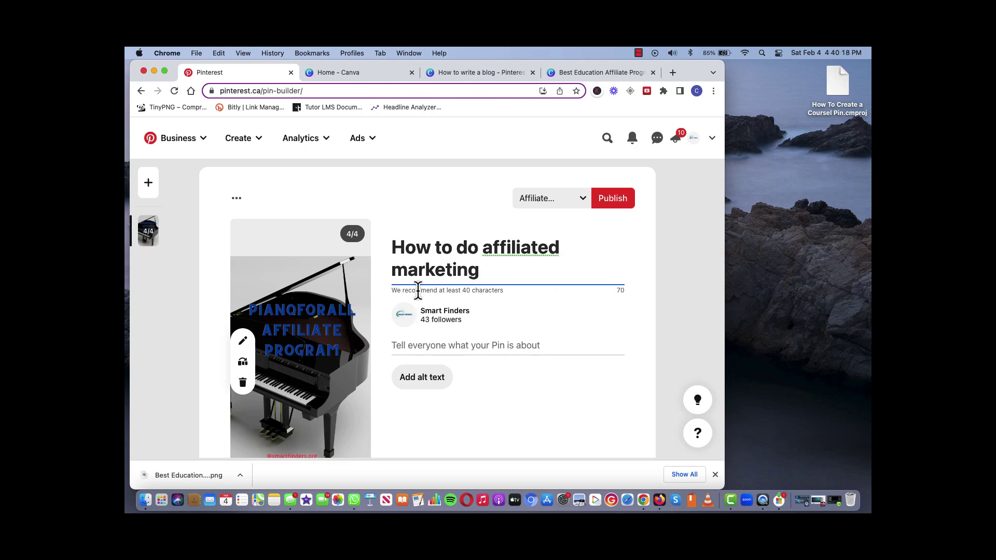
Add alt text 'How' and paste the pin title into the description.
click(430, 347)
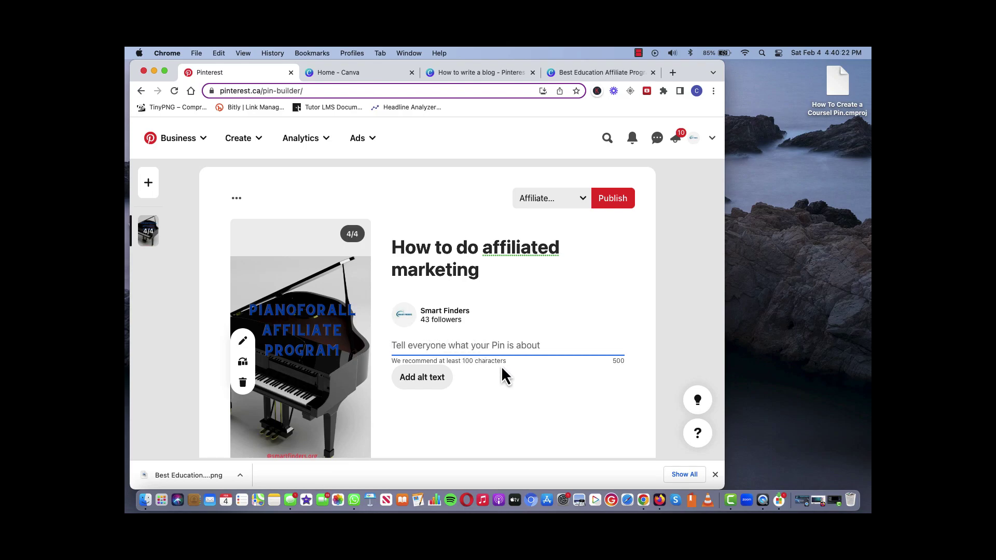
click(423, 379)
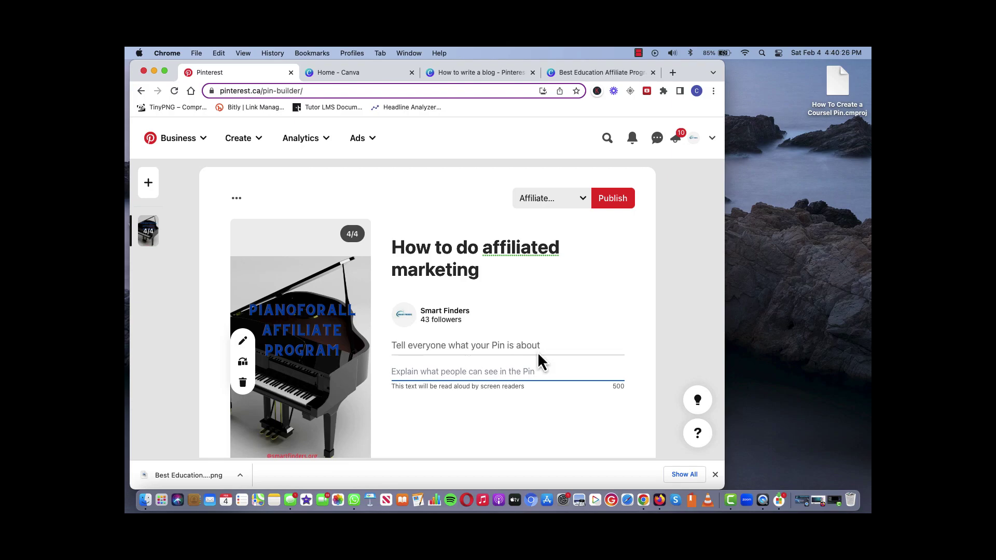
text(How)
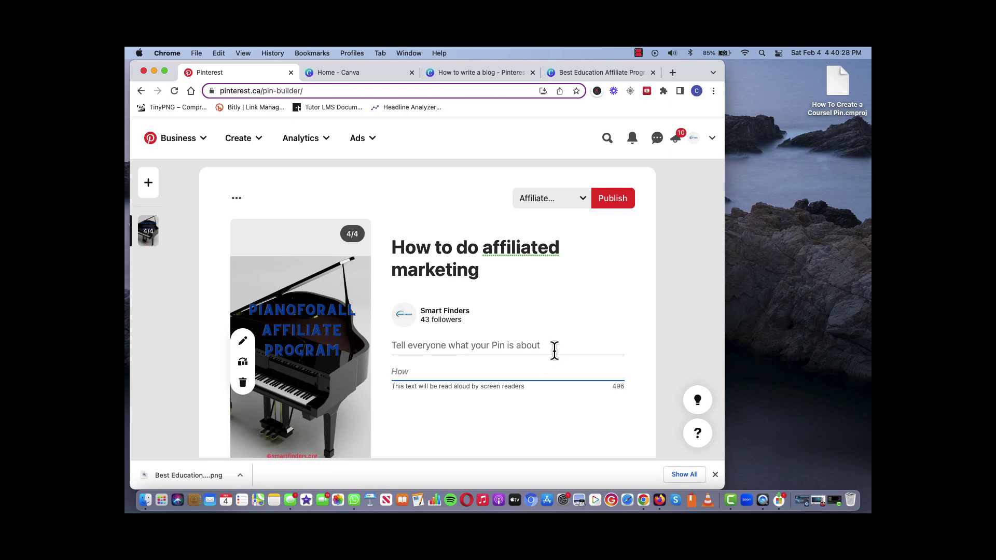
drag(480, 270, 397, 249)
key(super+c)
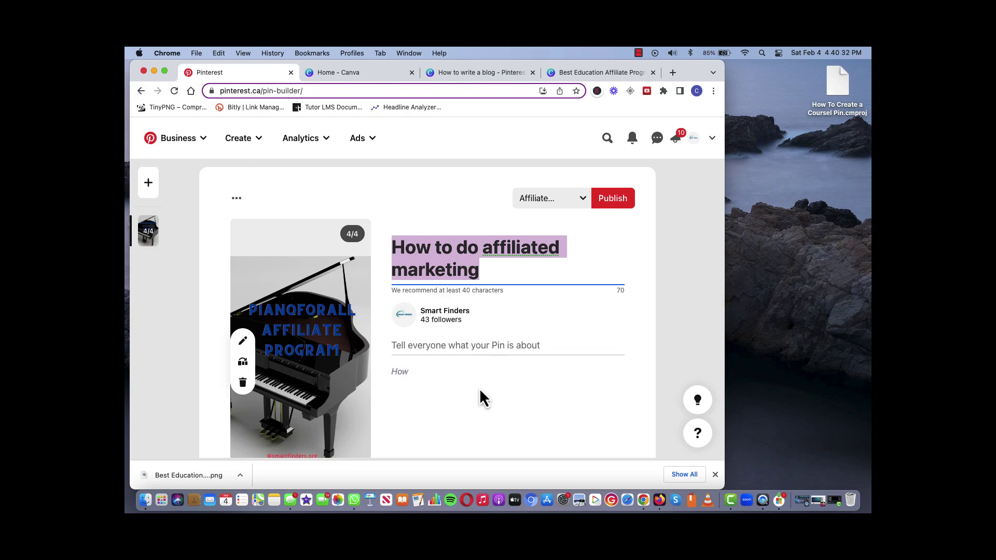
click(449, 347)
key(super+v)
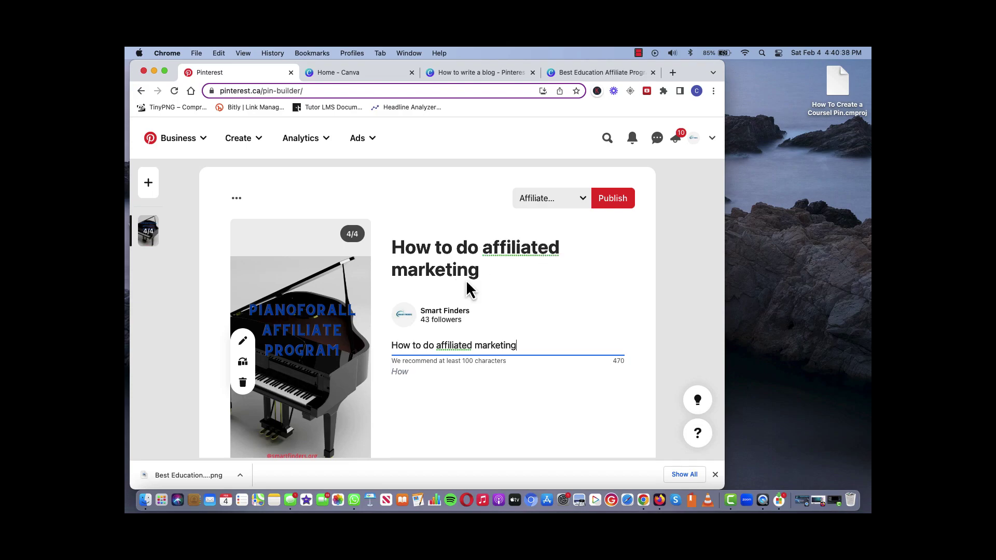
Replace the description with 'This article is about how to do affiliated marketing. Read more from the link below'.
click(449, 345)
drag(523, 345, 393, 346)
text(This )
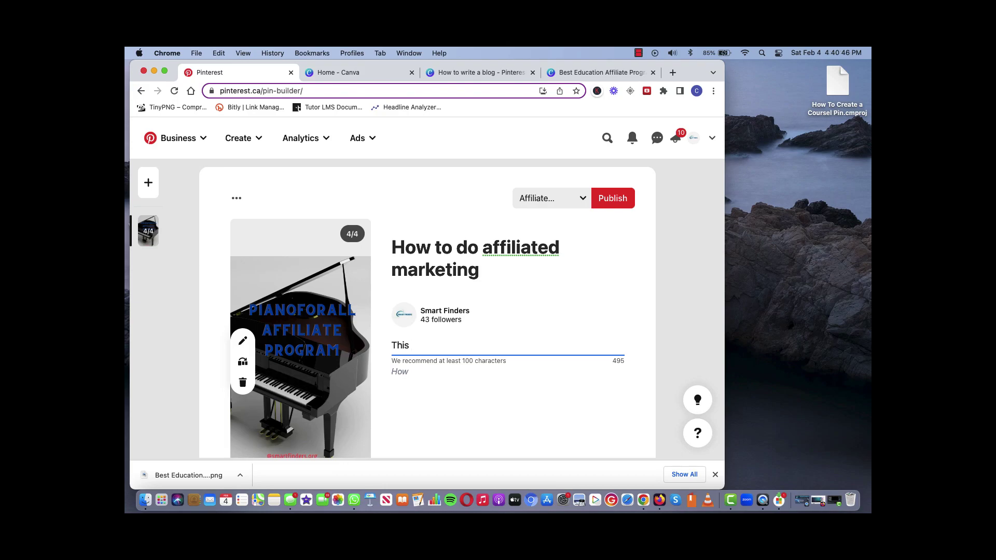
text(article is a bo)
key(BackSpace)
key(BackSpace)
key(BackSpace)
text(bout how to create)
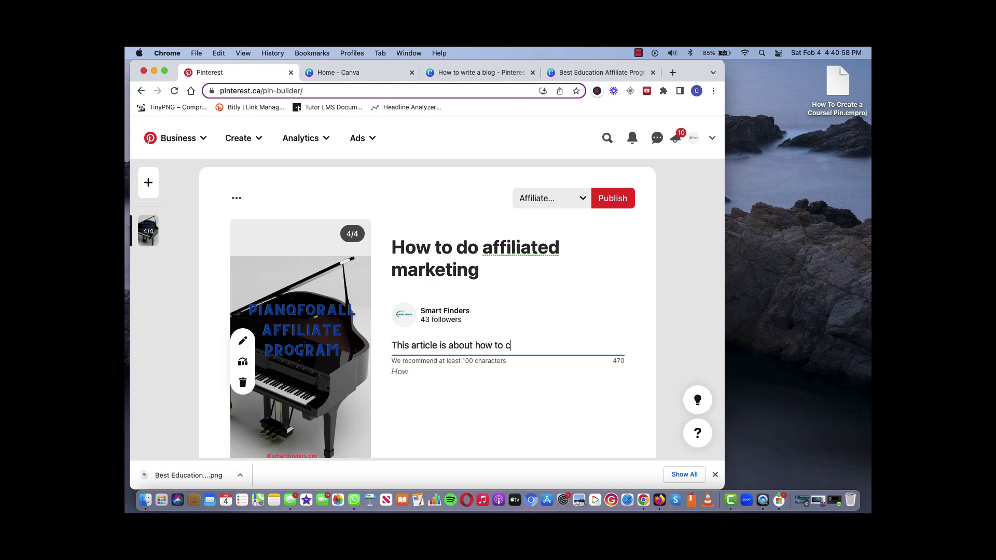
key(BackSpace)
key(BackSpace)
key(BackSpace)
key(BackSpace)
key(BackSpace)
text(dp)
key(BackSpace)
key(BackSpace)
text(o affiliated marketing )
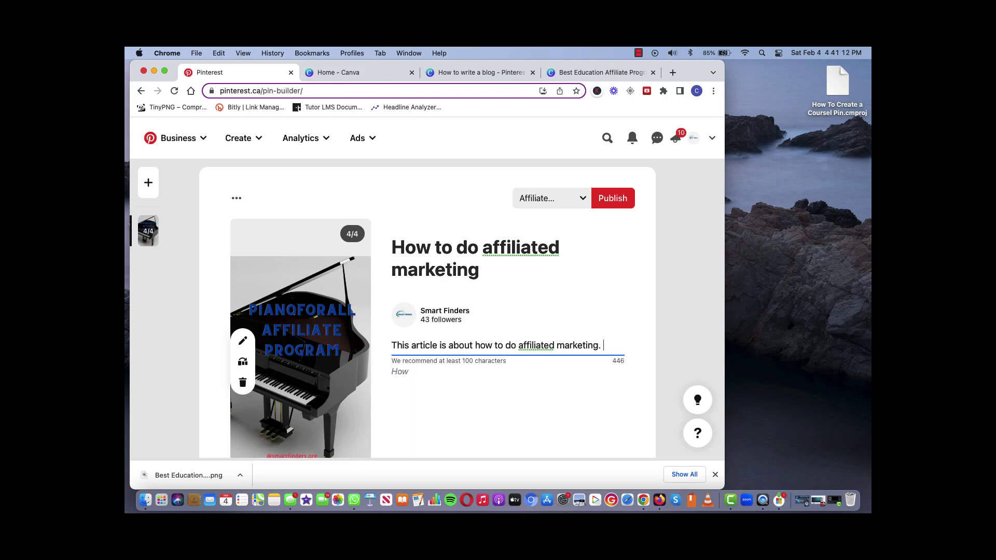
text( Read)
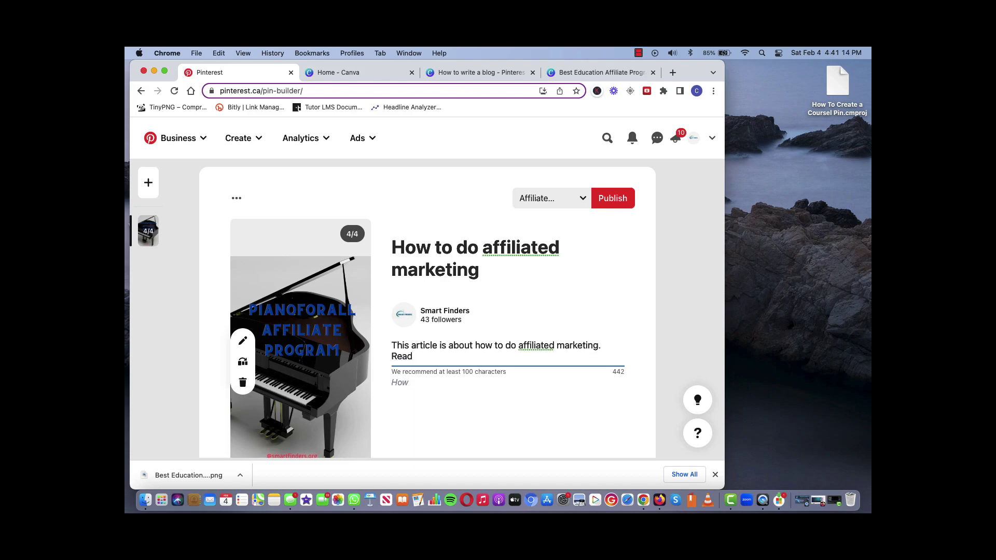
text( more from he)
key(BackSpace)
text(the link below)
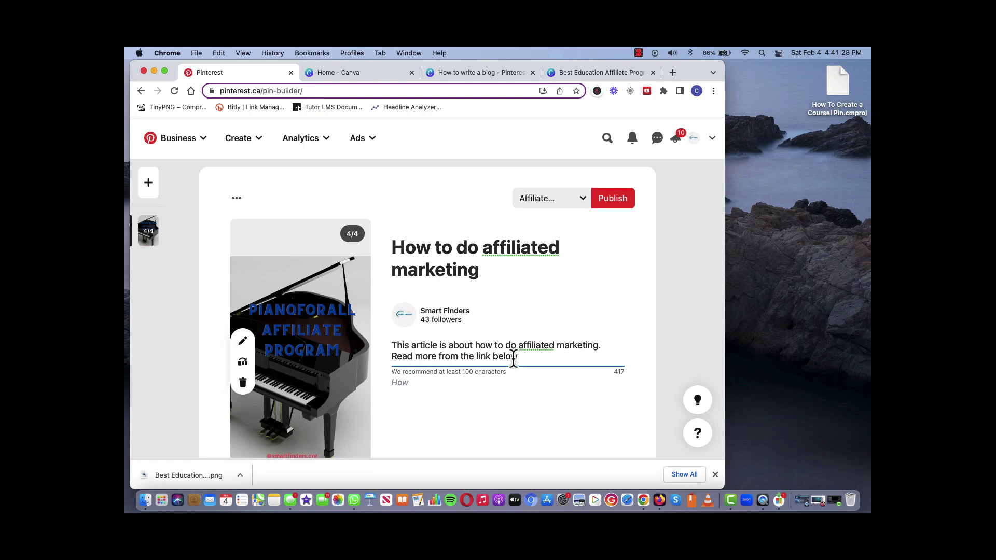
click(381, 406)
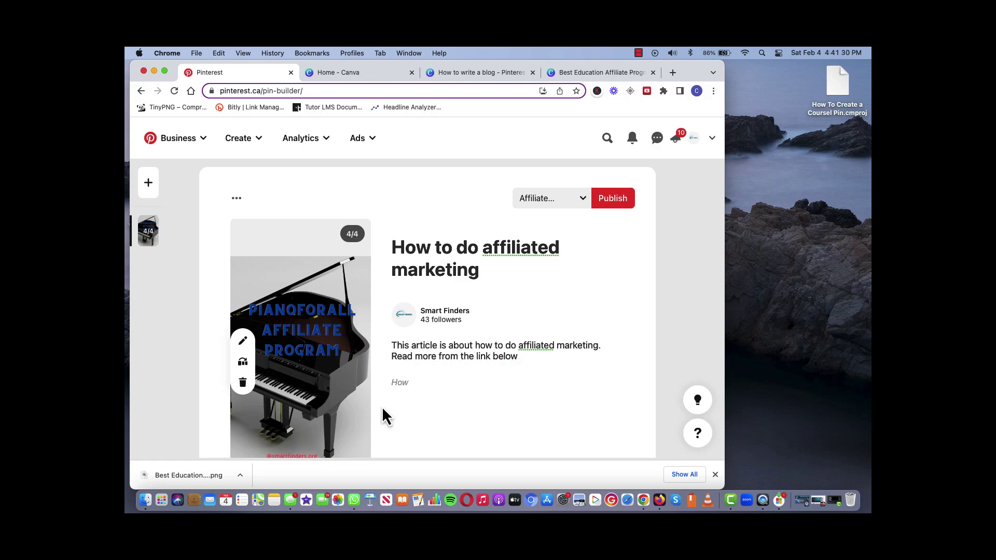
Return to the first guitar image and turn off 'Use the same text and URL for each image'.
scroll(381, 407, down, 3)
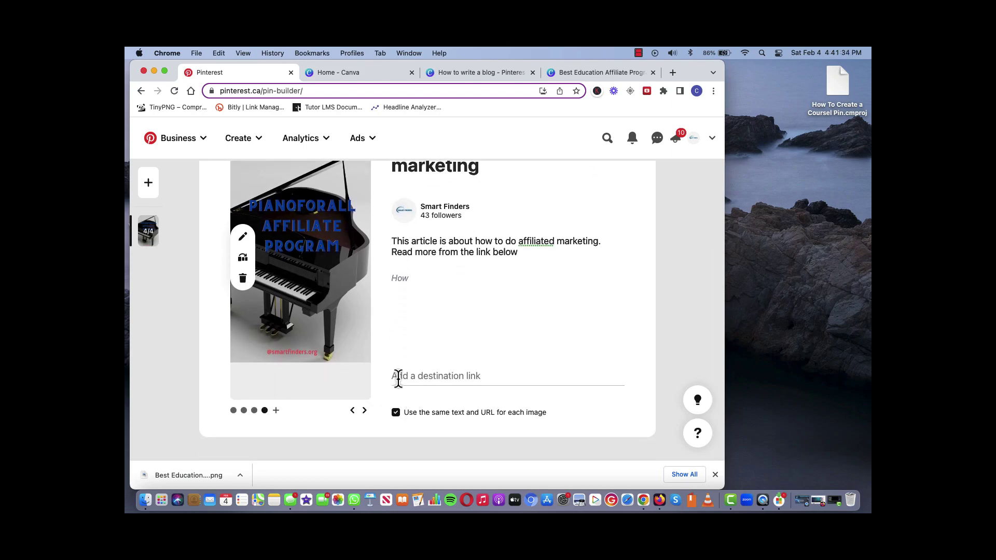
click(490, 376)
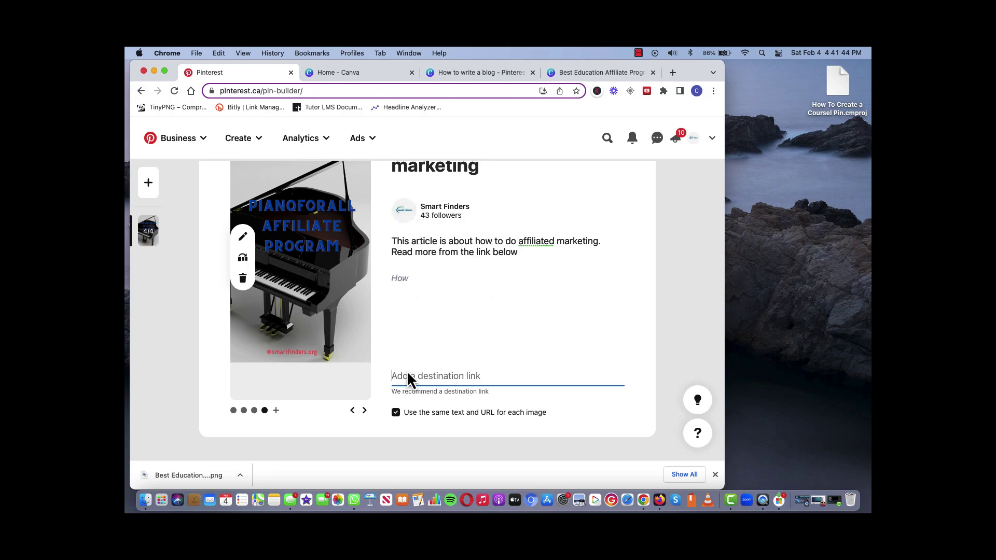
click(352, 410)
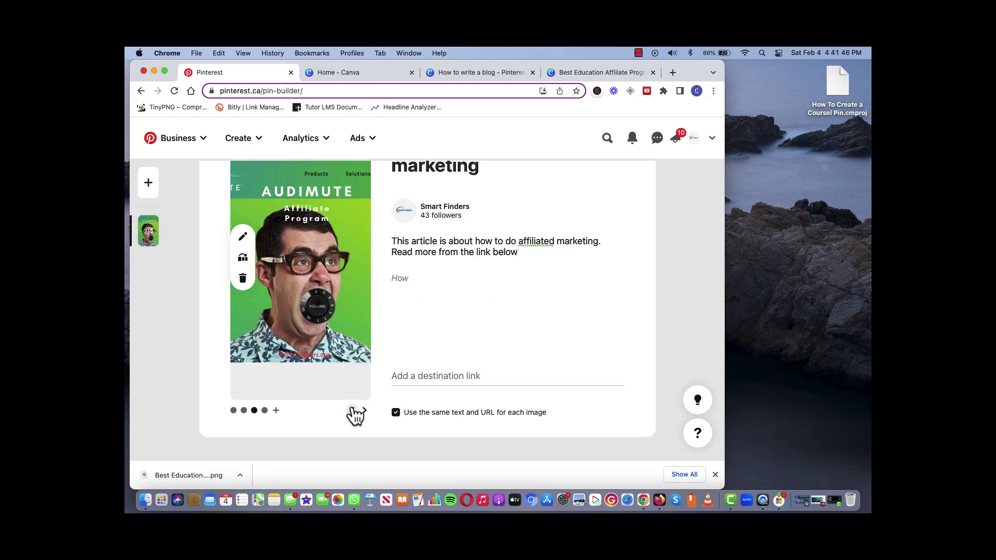
click(352, 411)
click(352, 410)
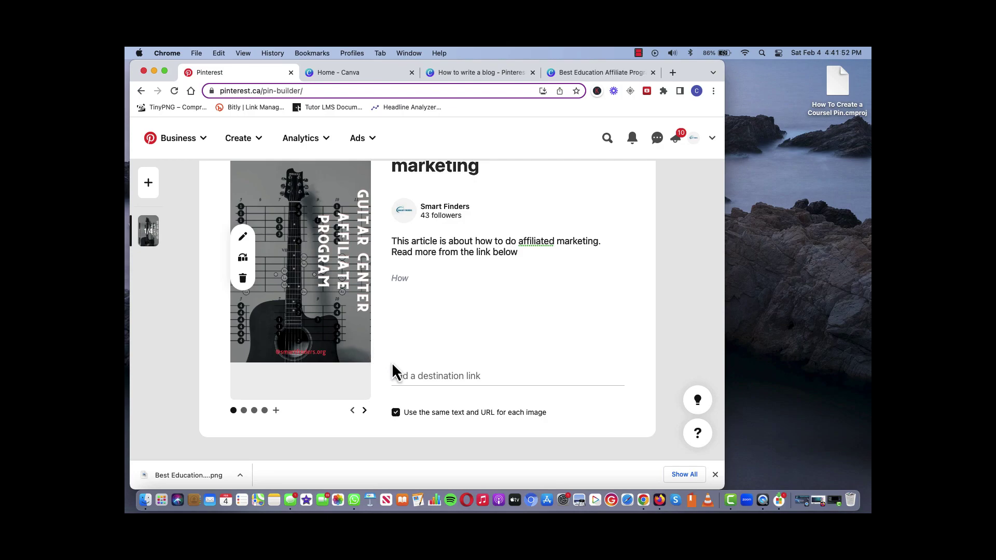
click(421, 375)
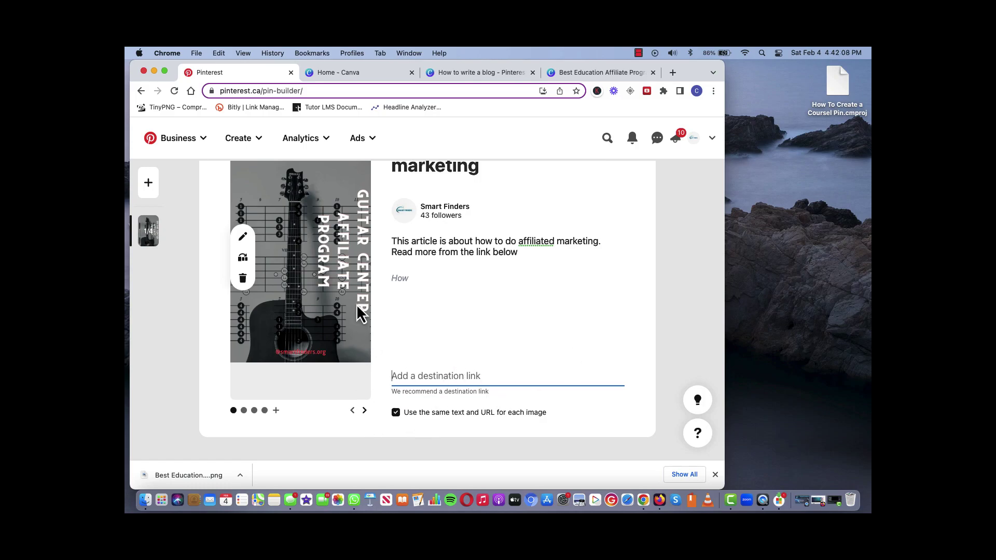
click(396, 413)
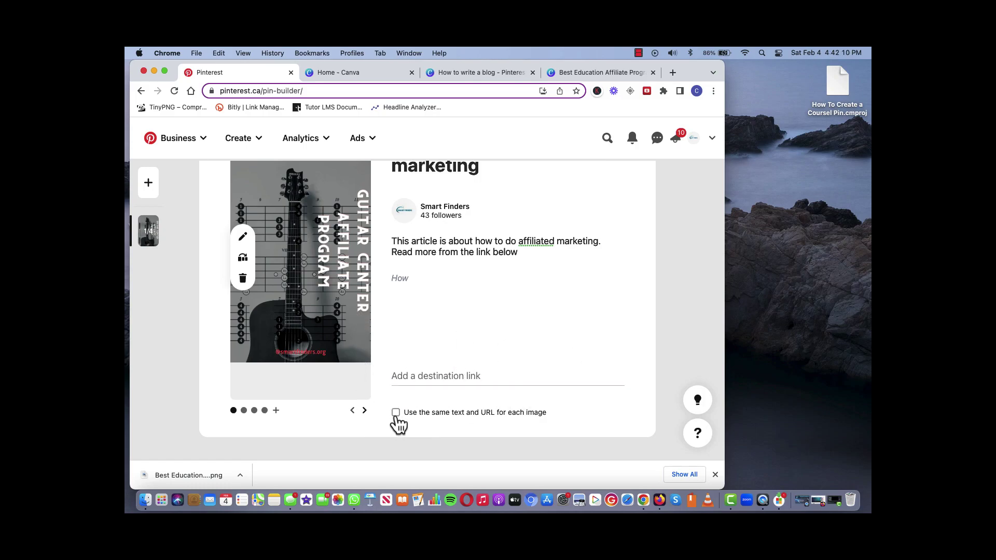
click(425, 376)
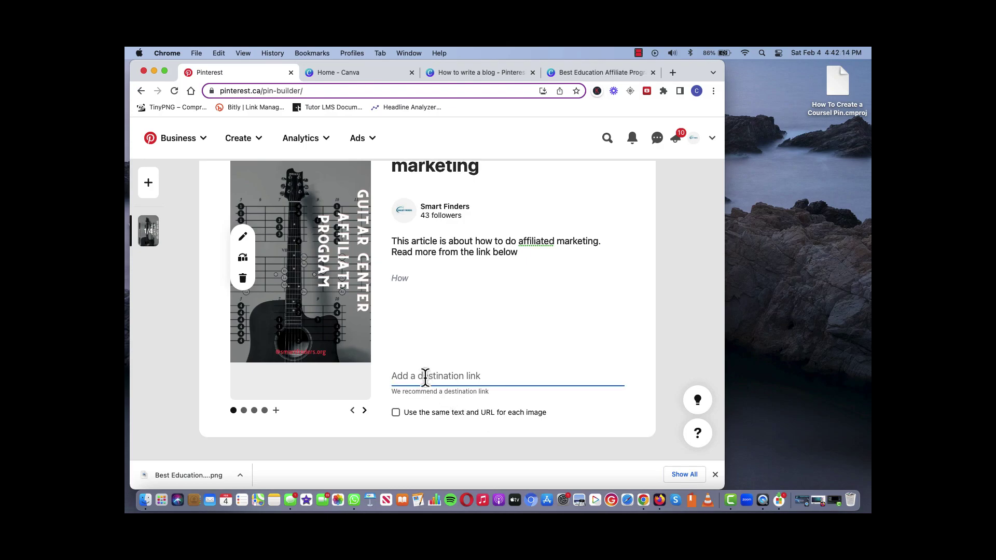
text(www.smartfunders.org)
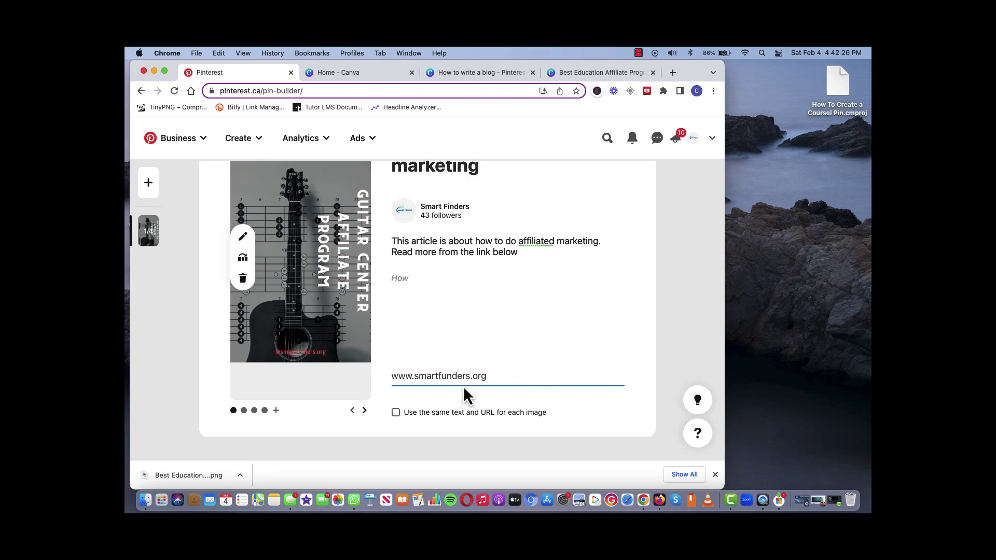
click(364, 410)
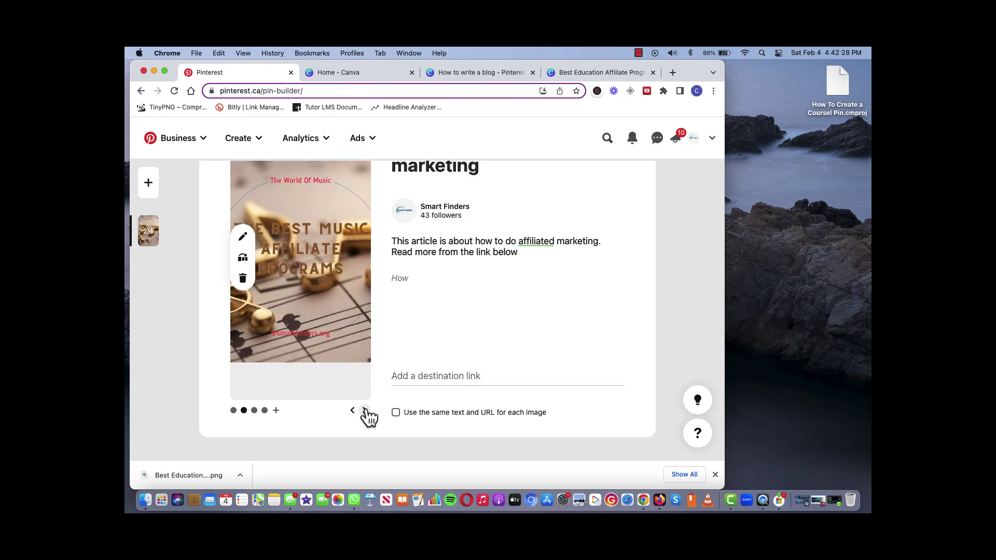
click(430, 379)
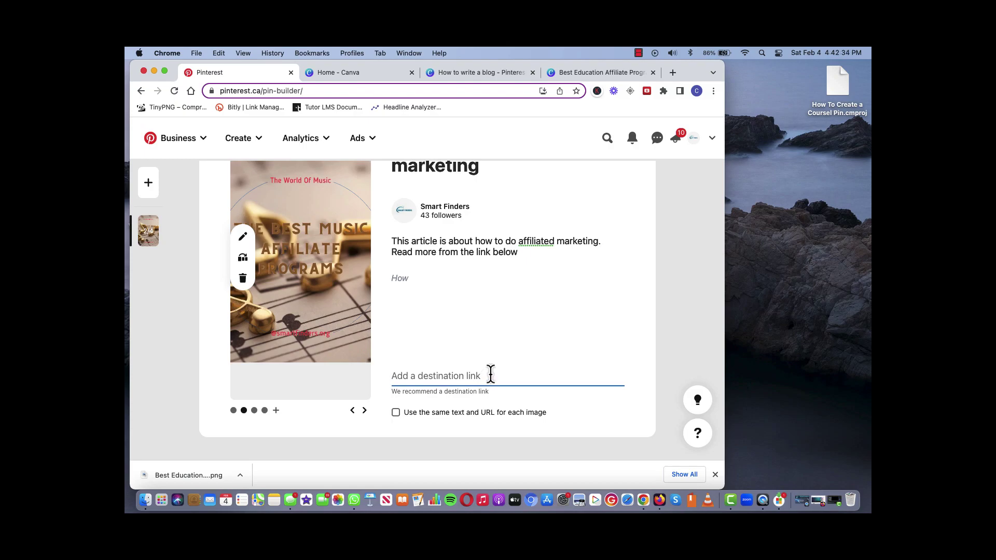
text(www)
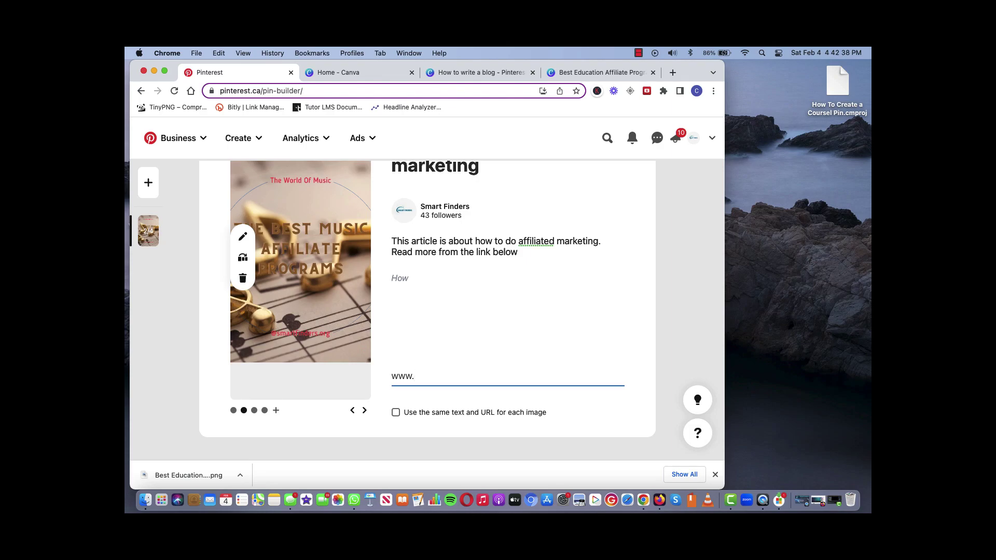
text(.or)
key(BackSpace)
key(BackSpace)
text(amazon.com)
drag(518, 254, 386, 246)
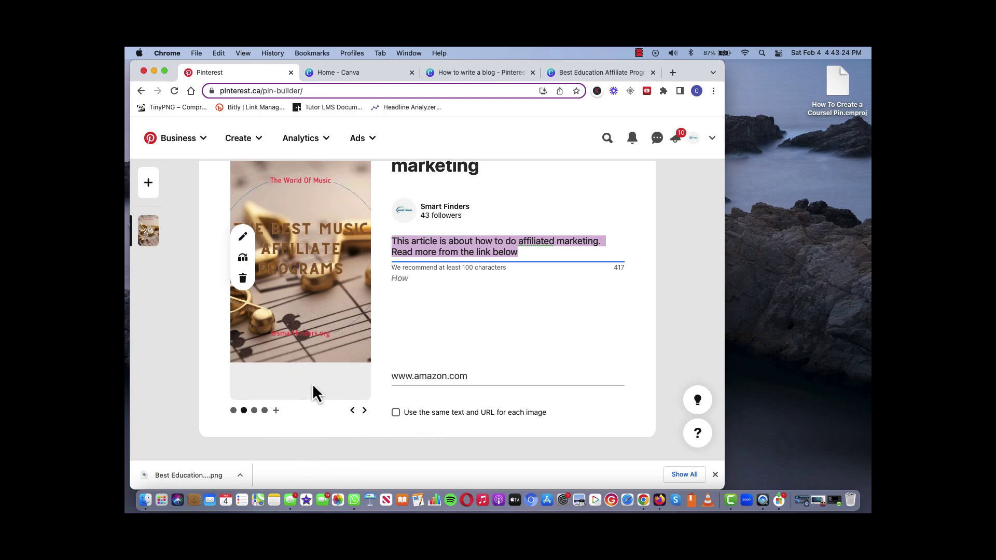
Re-enable shared text and URL, then publish the carousel pin to the Blog Highlights board.
click(396, 413)
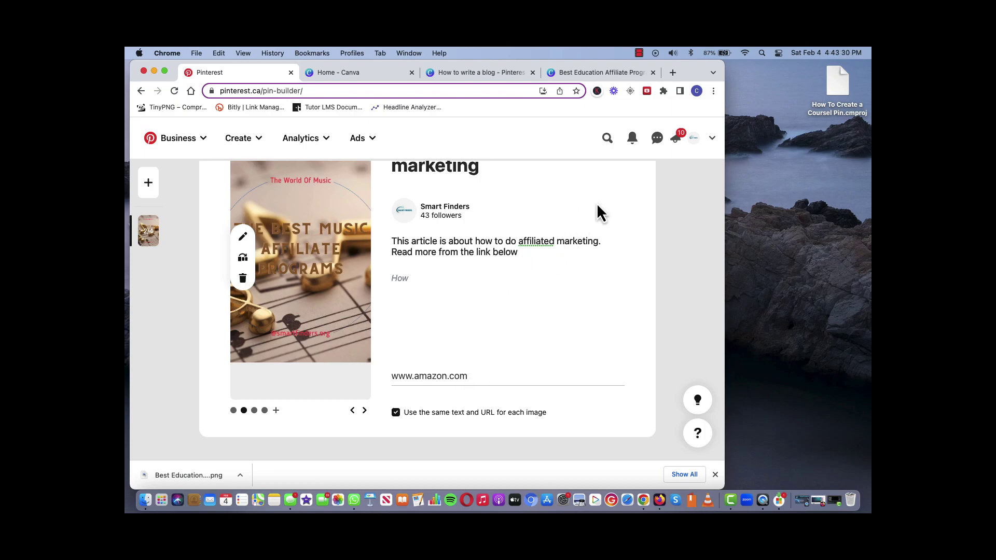
scroll(593, 208, up, 5)
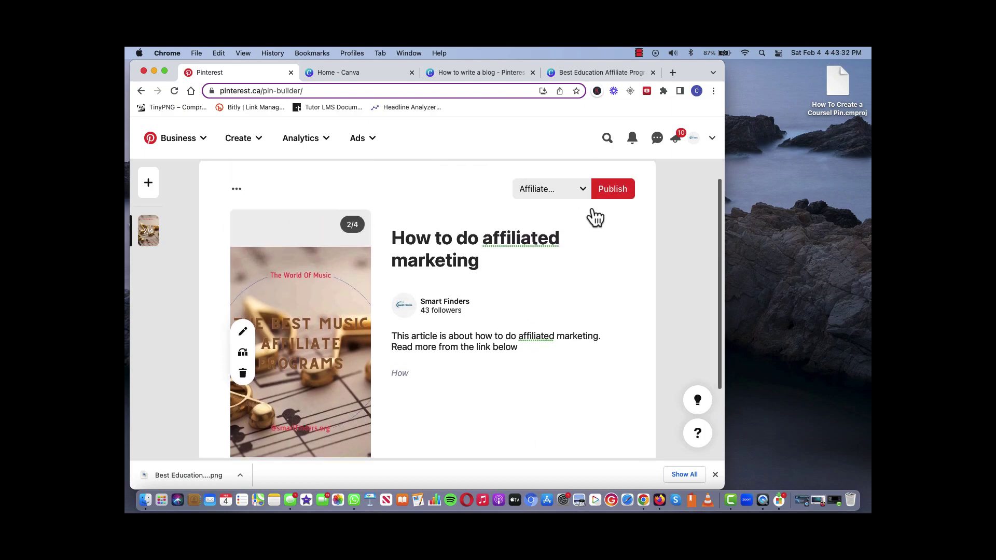
click(581, 215)
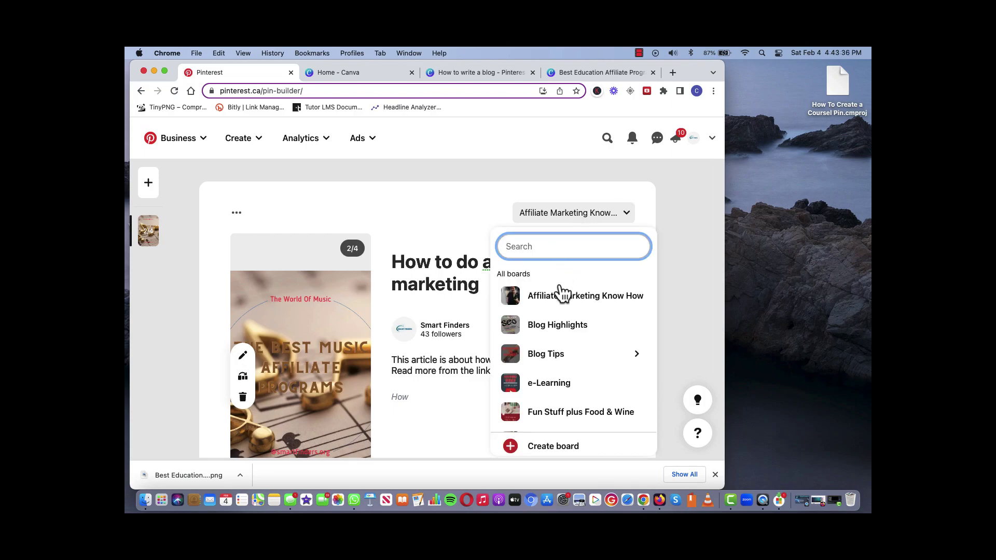
mouse_move(553, 332)
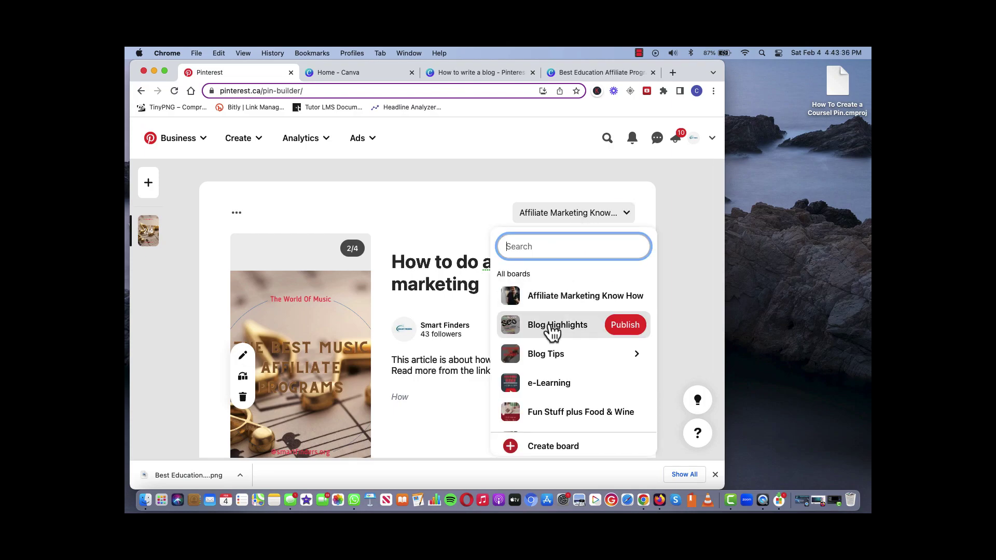
click(623, 332)
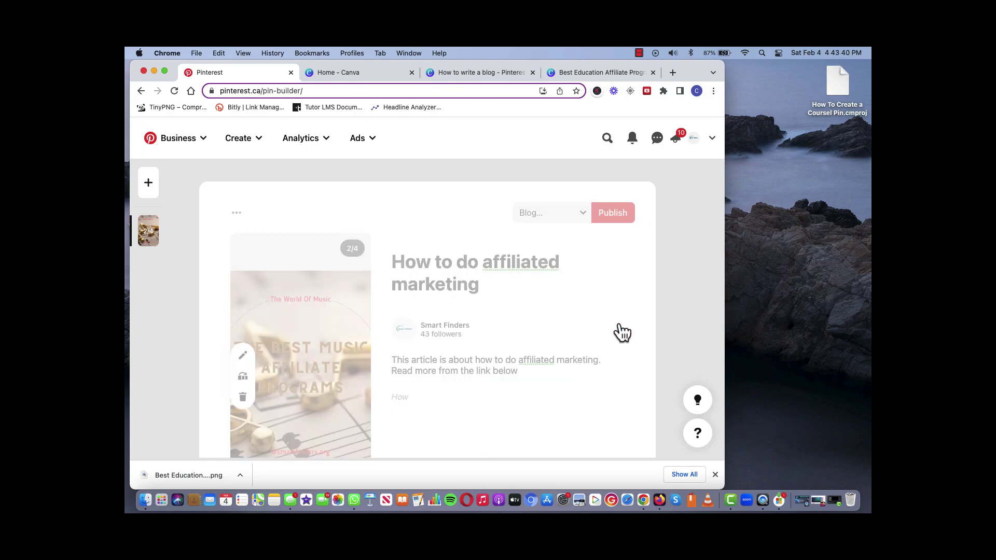